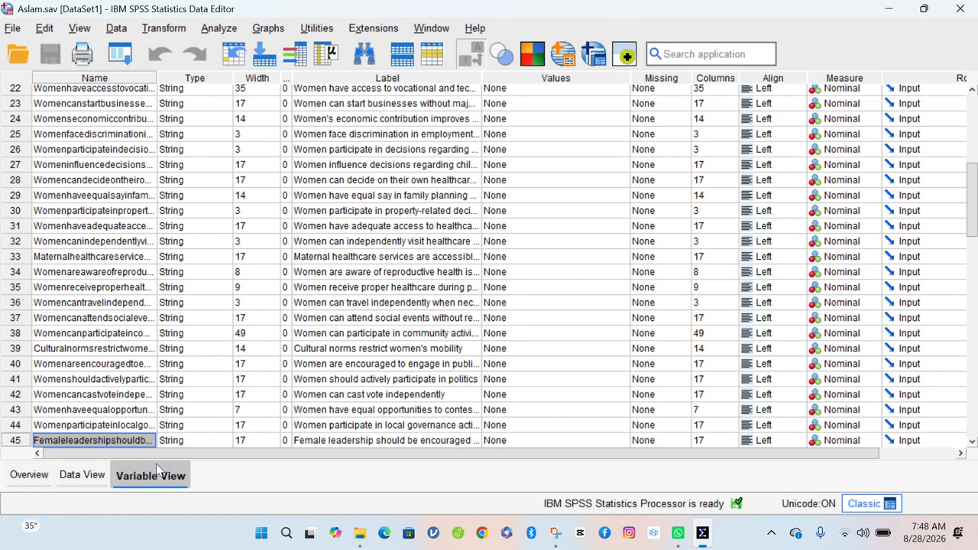
Examine the survey responses in the data view and the variable names in the variable view down to row 45
click(93, 479)
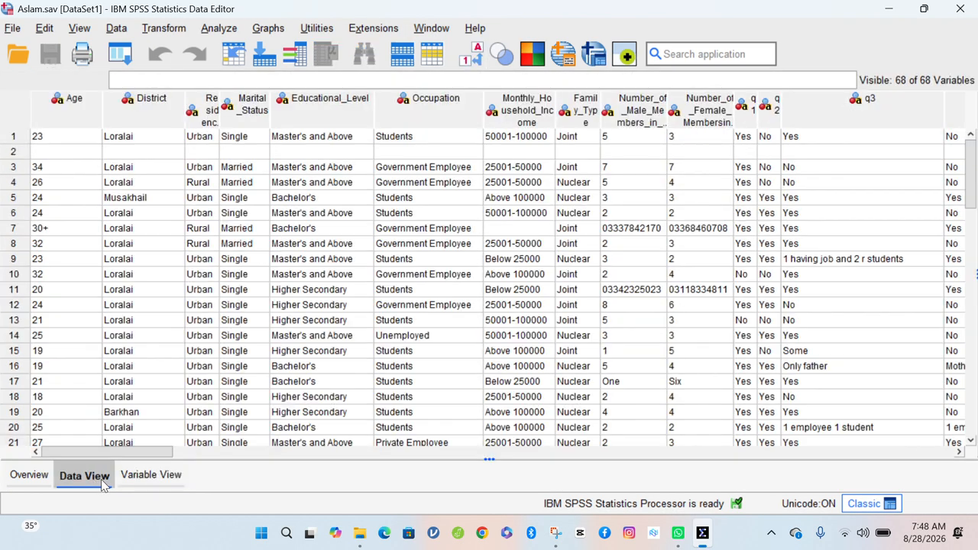
click(163, 480)
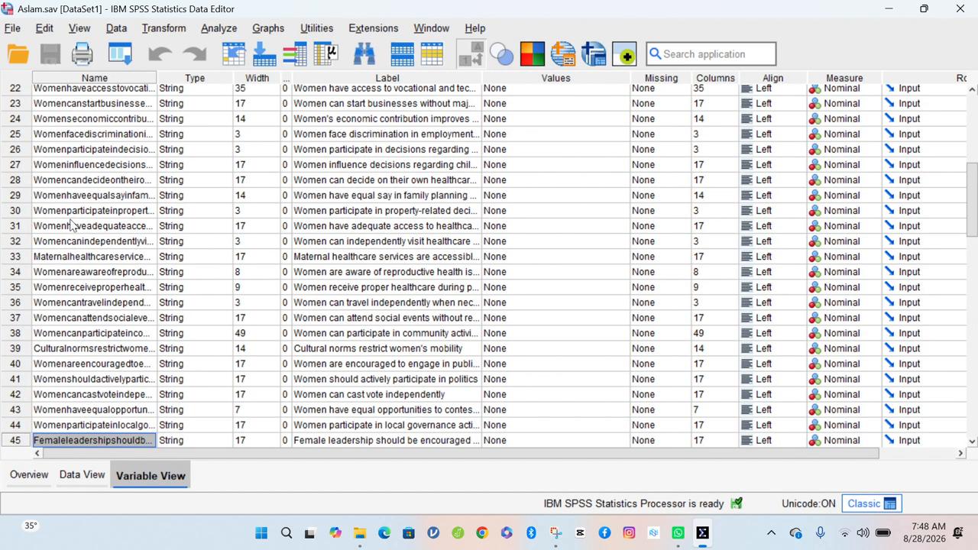
click(117, 80)
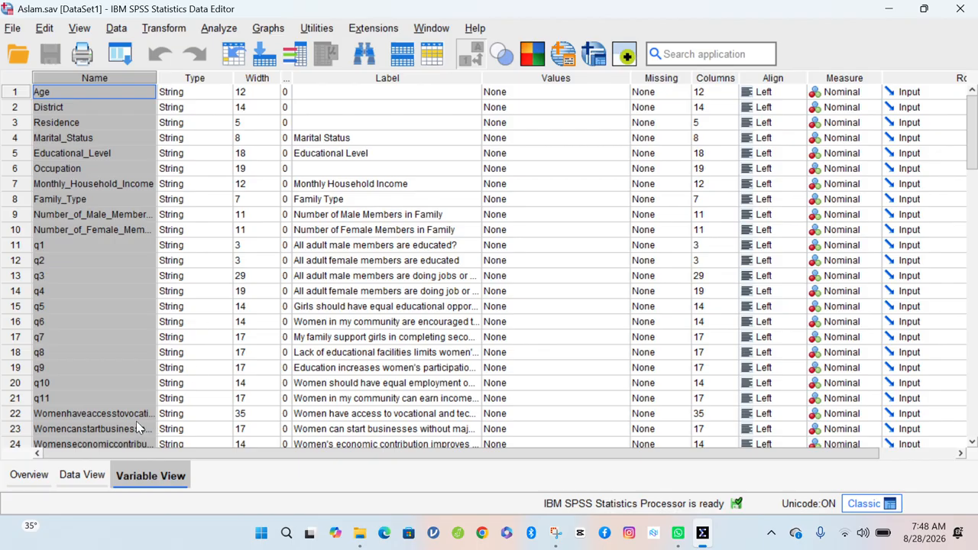
click(115, 413)
key(Down)
key(Down)
key(Down)
key(Down)
key(Down)
key(Down)
key(Down)
key(Down)
key(Down)
key(Down)
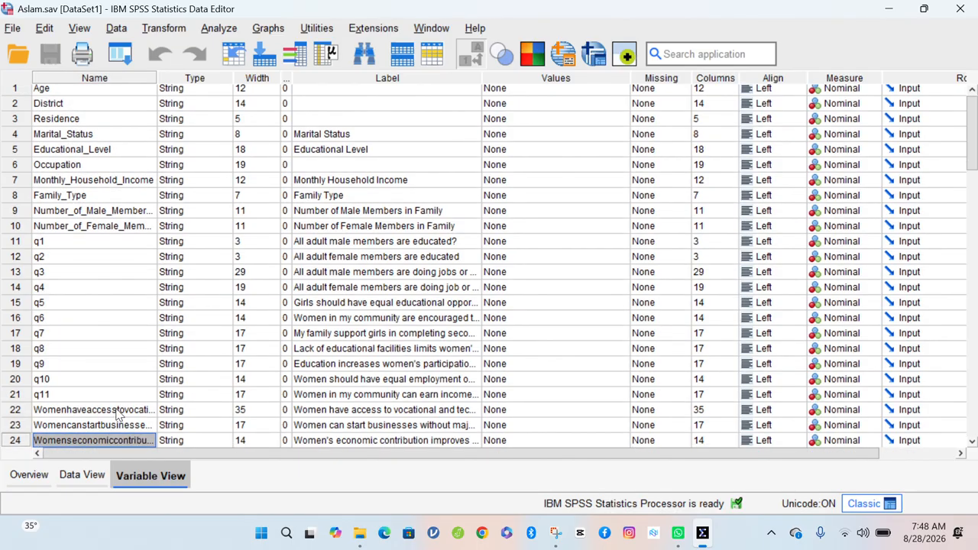
key(Down)
key(Down)
key(Down)
key(Down)
key(Down)
key(Down)
key(Down)
key(Down)
key(Down)
key(Down)
key(Down)
key(Down)
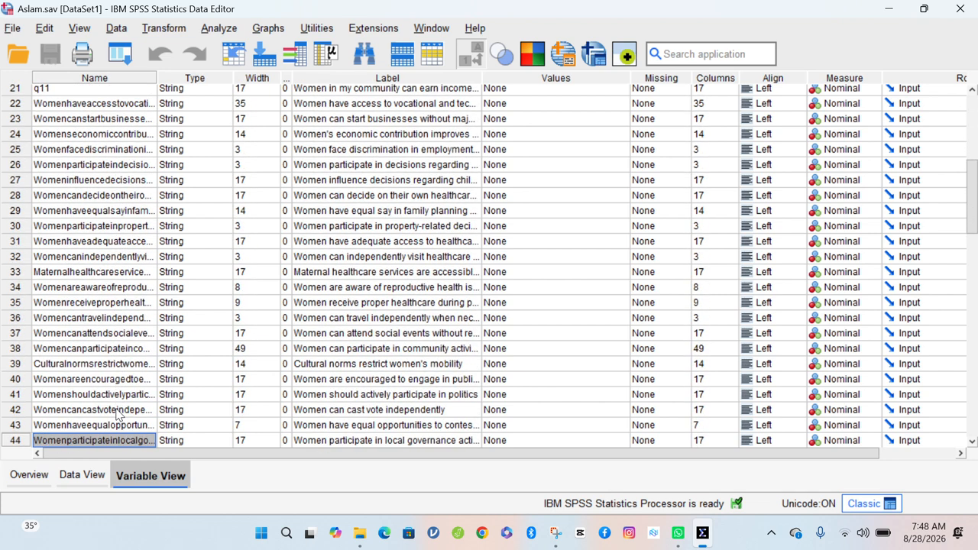
key(Down)
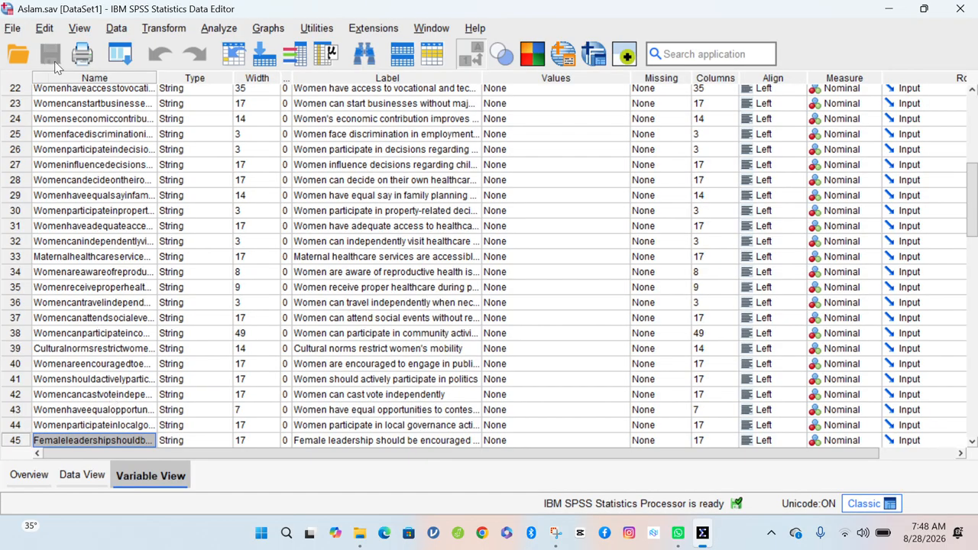
Widen the Name column of the variable list to fit the long variable names from row 22 onward
click(123, 92)
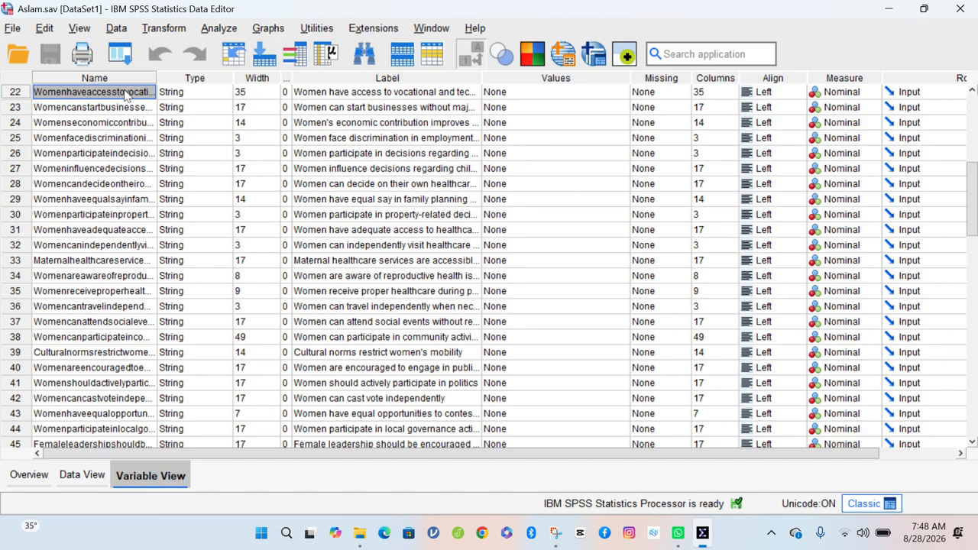
drag(157, 75, 262, 79)
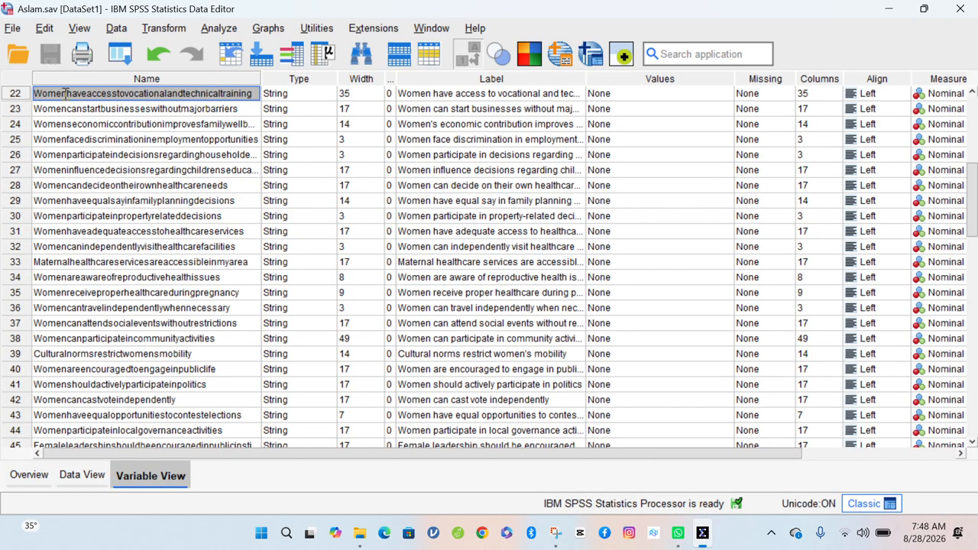
Try to rename the variable in row 22 as "Women have access to vocational and technical training", with spaces between the words
double_click(66, 95)
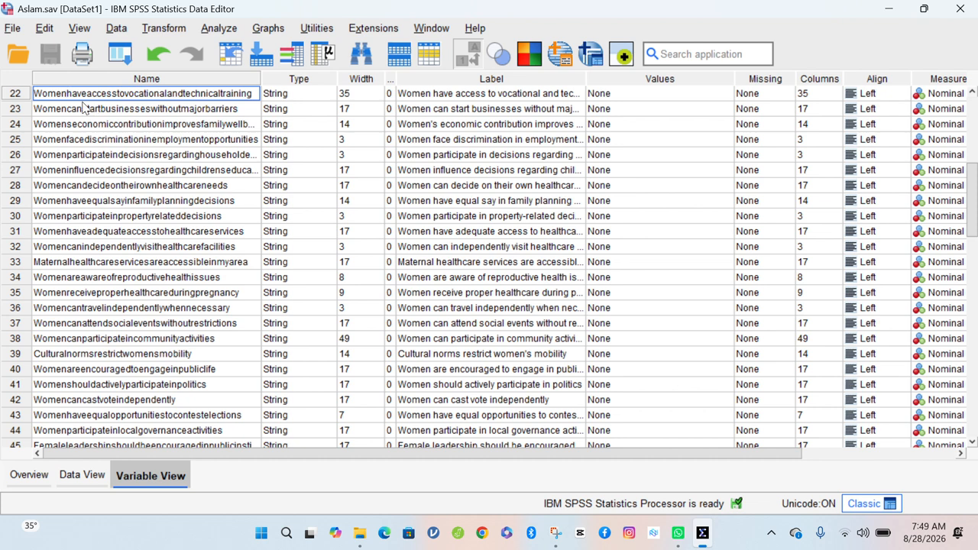
text(-)
key(BackSpace)
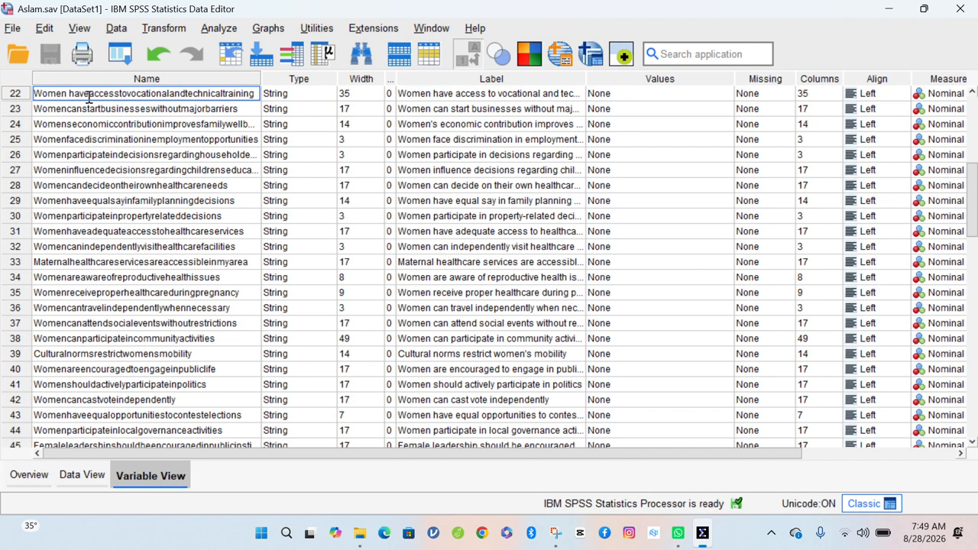
click(89, 95)
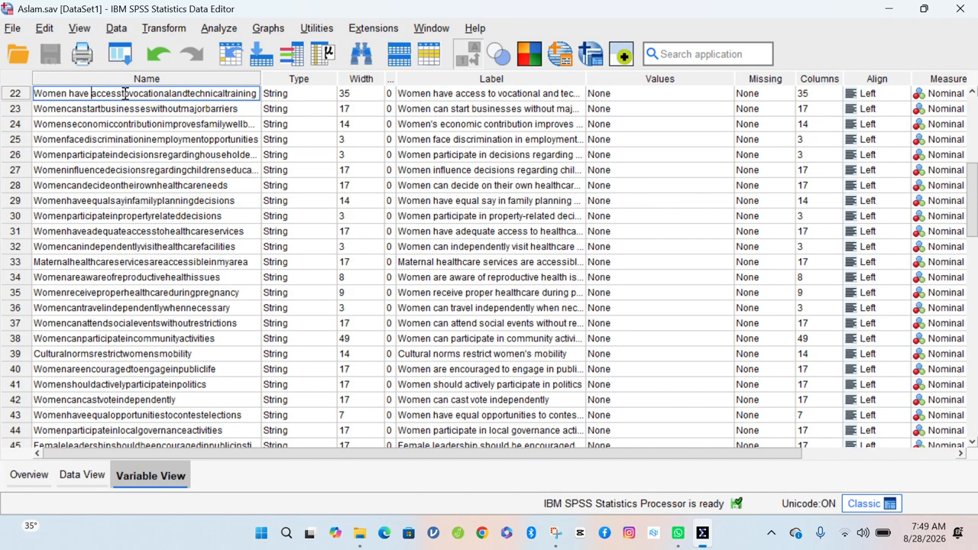
click(123, 92)
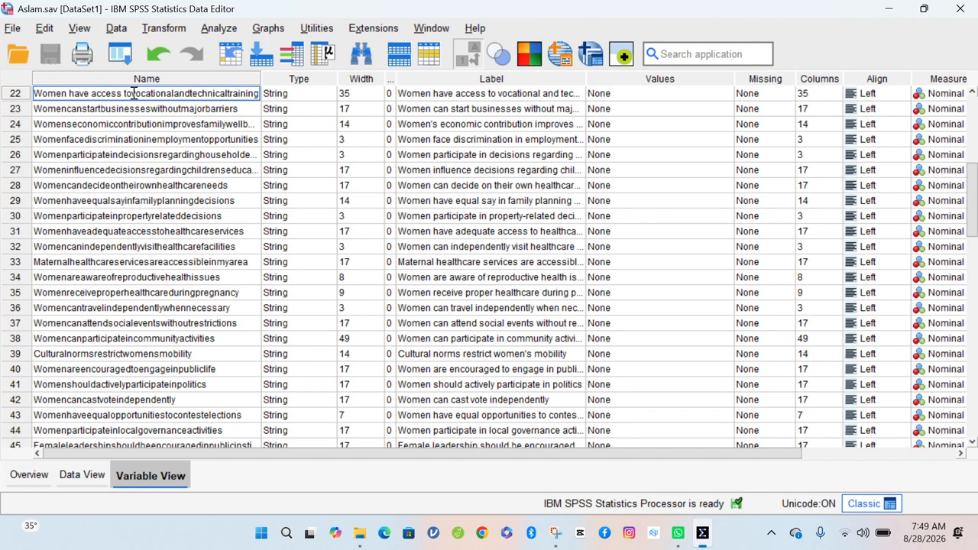
click(134, 93)
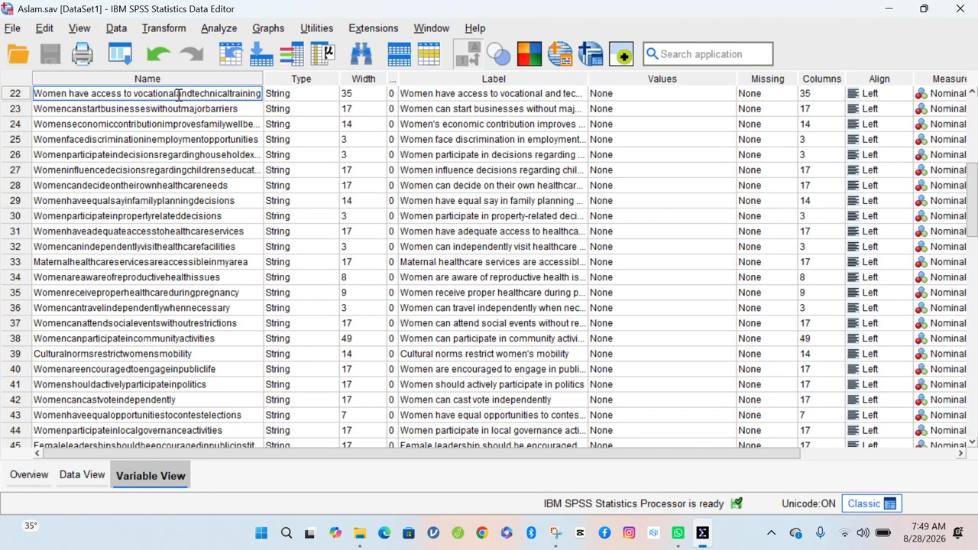
click(178, 93)
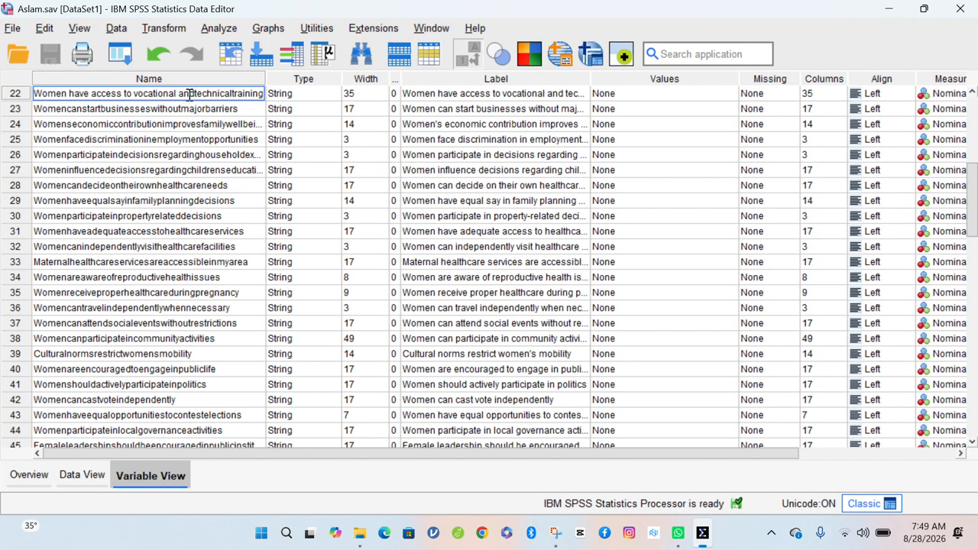
click(195, 92)
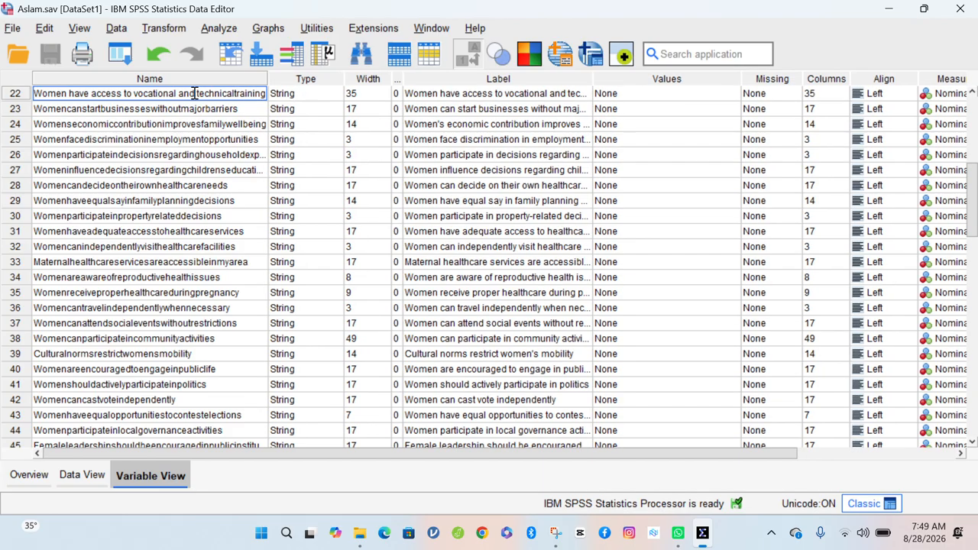
click(235, 92)
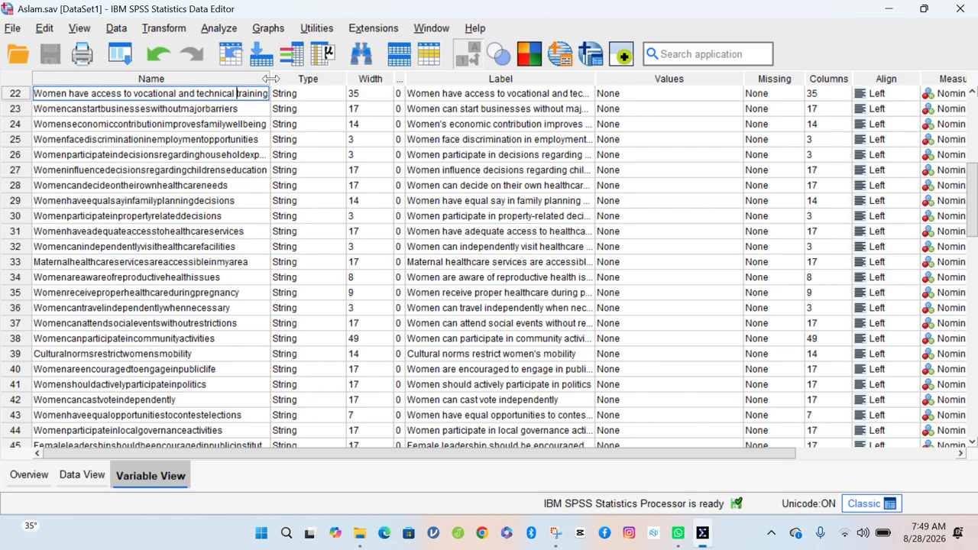
click(270, 79)
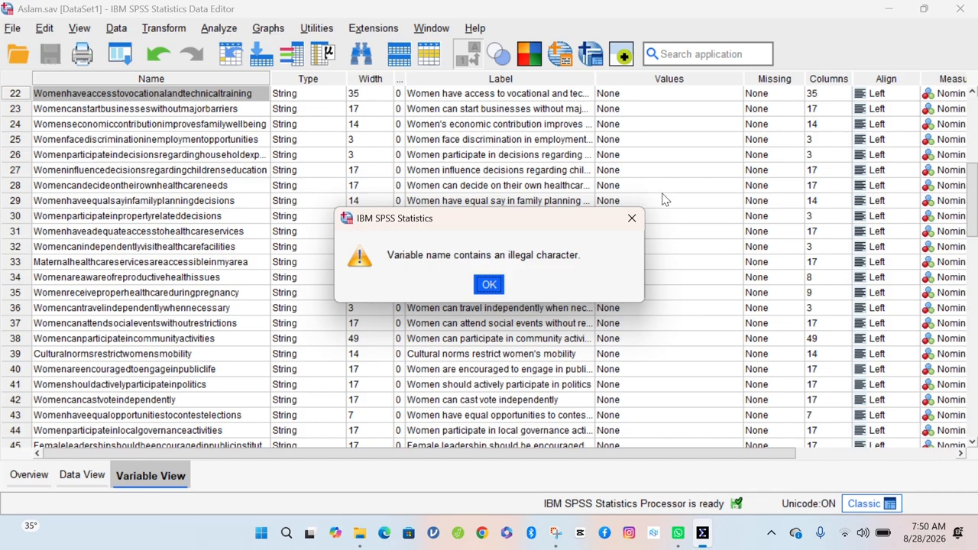
click(633, 219)
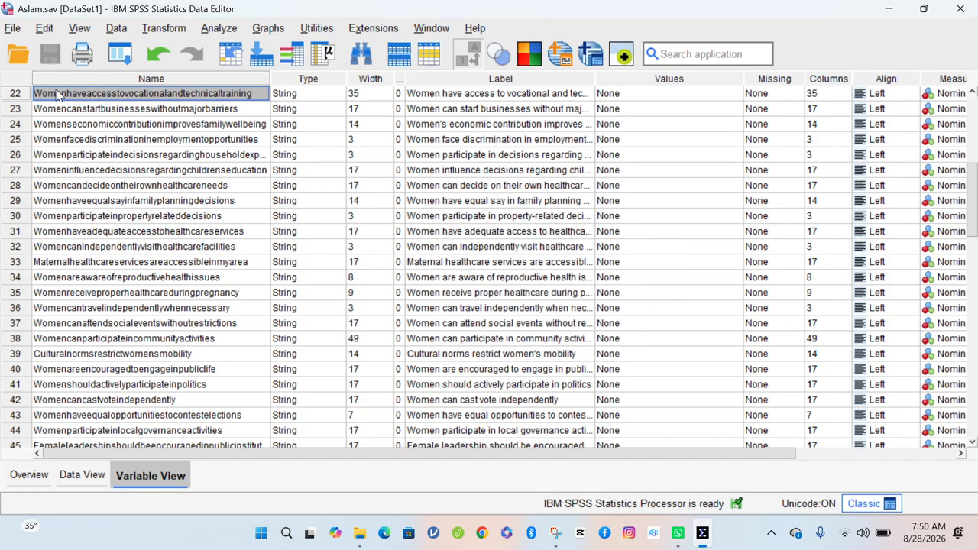
Try to rename the variable in row 22 as Q1
text(Q1)
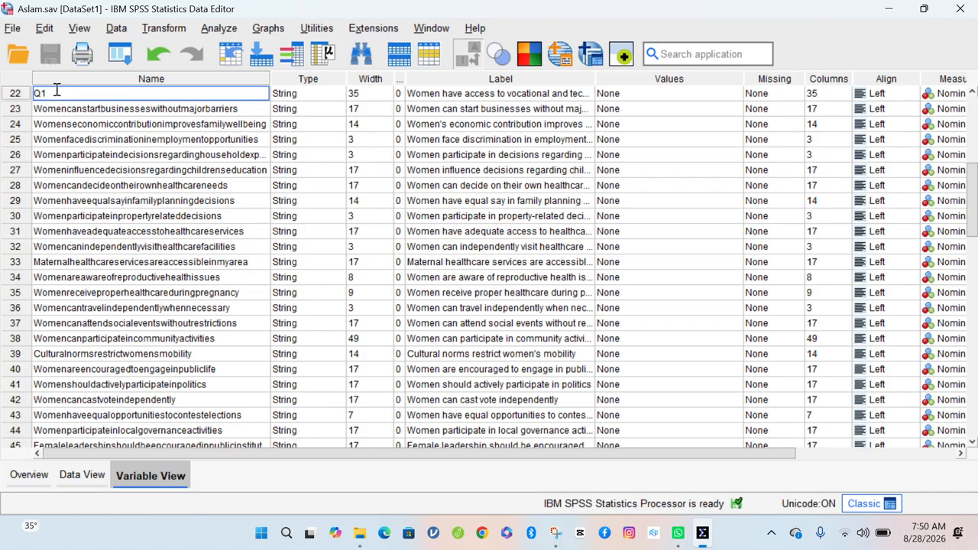
click(92, 113)
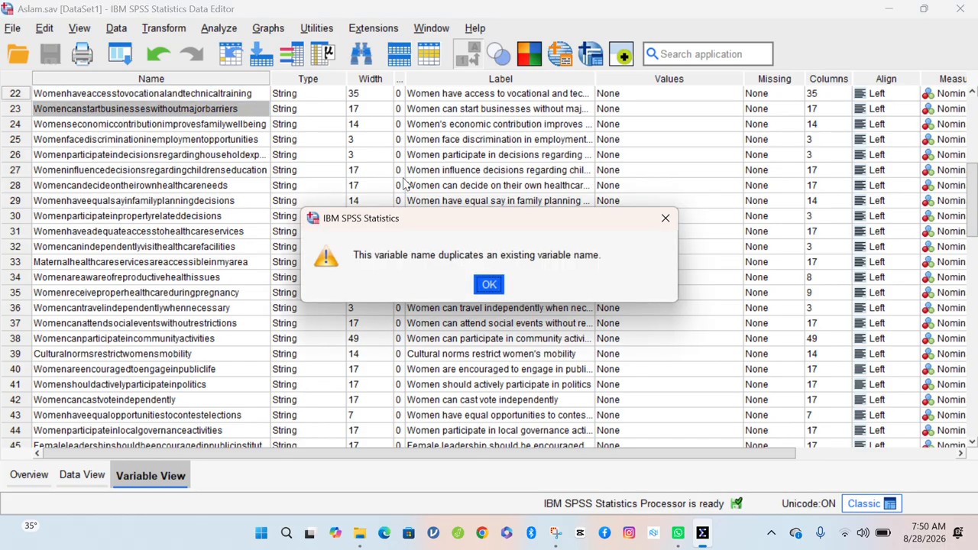
click(666, 218)
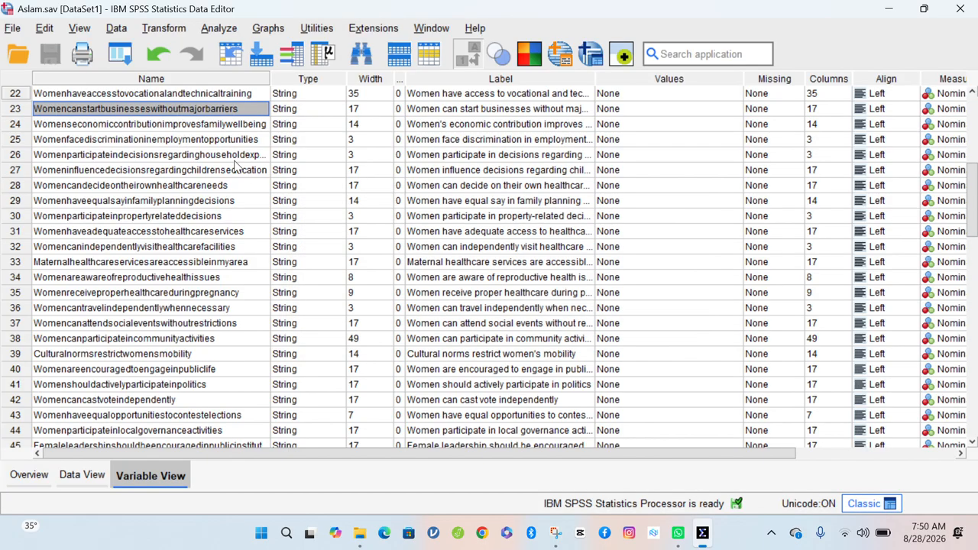
Check the variable names already in use from row 1 and rename the variable in row 22 as Q1g
click(183, 83)
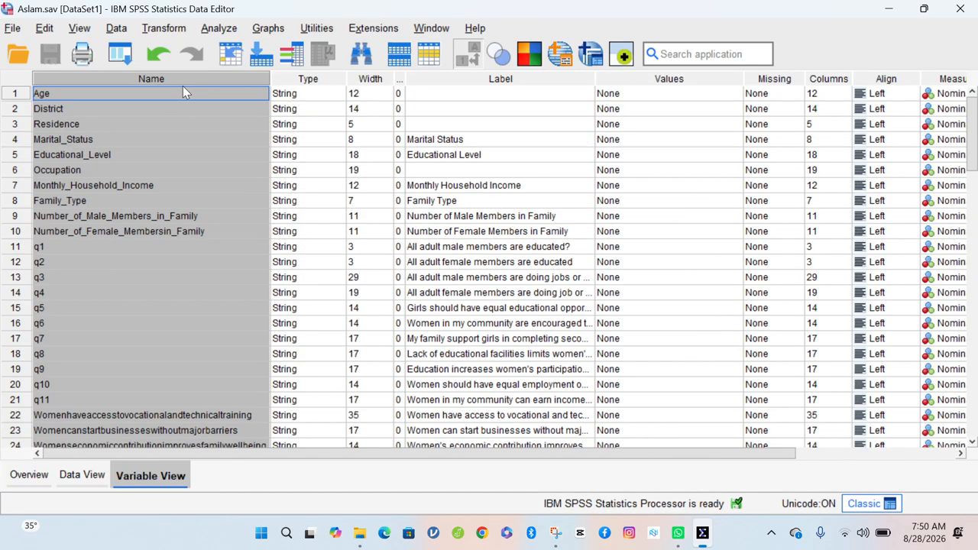
click(104, 415)
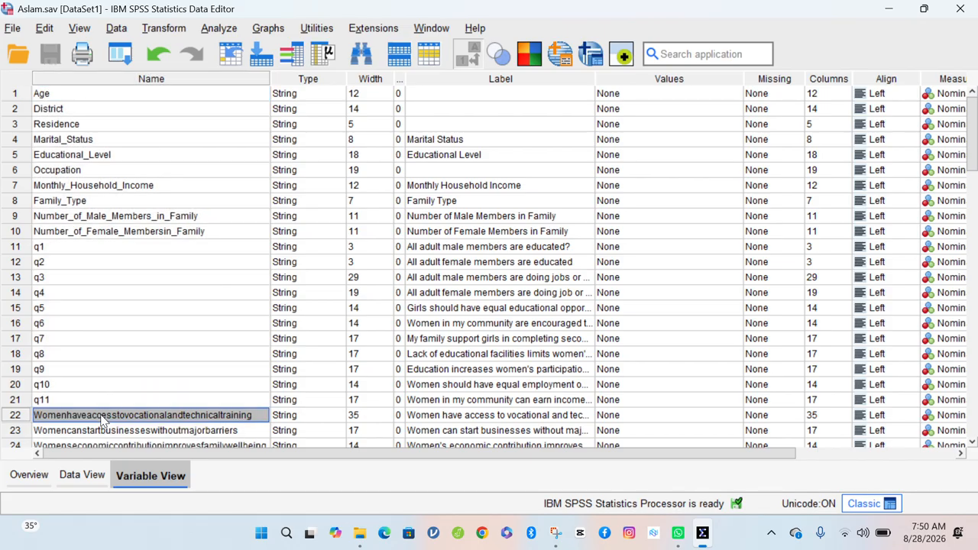
click(66, 250)
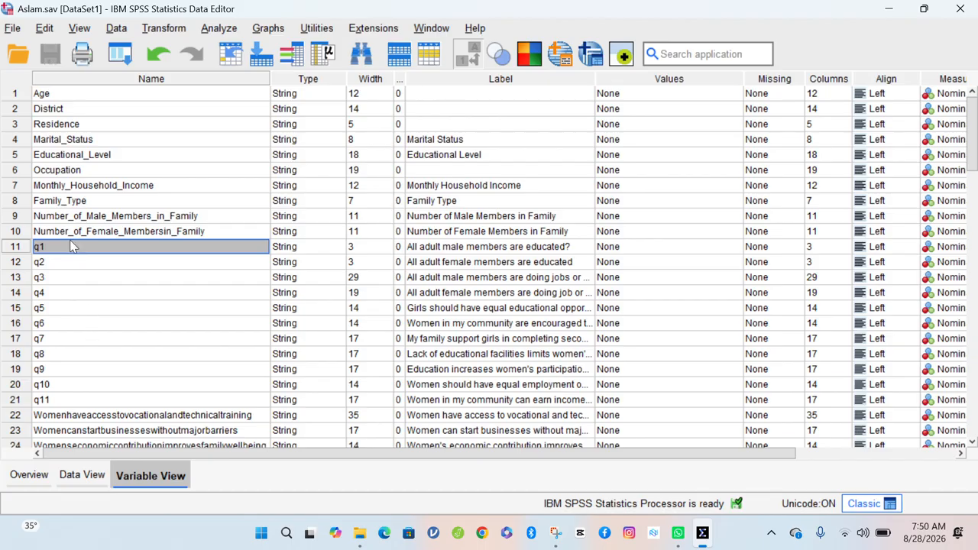
click(90, 420)
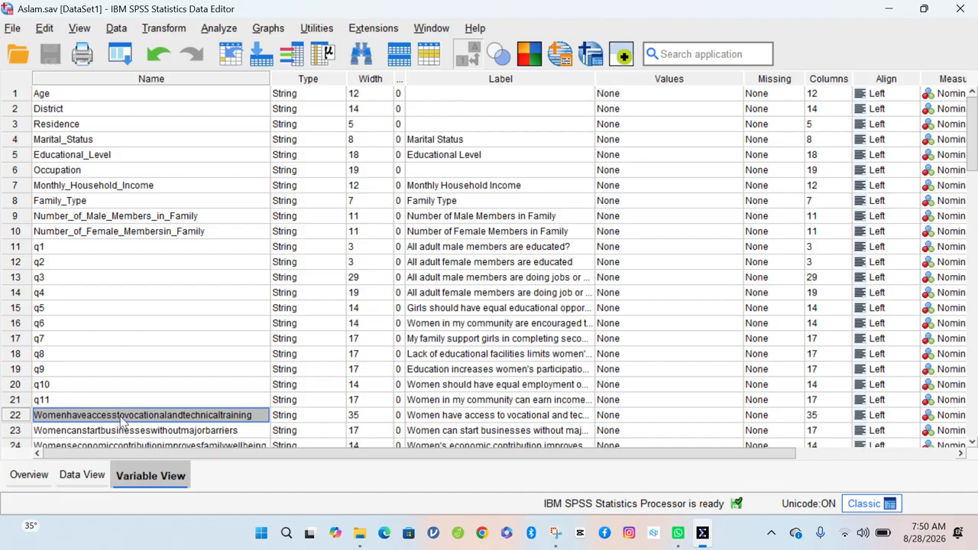
text(Q1)
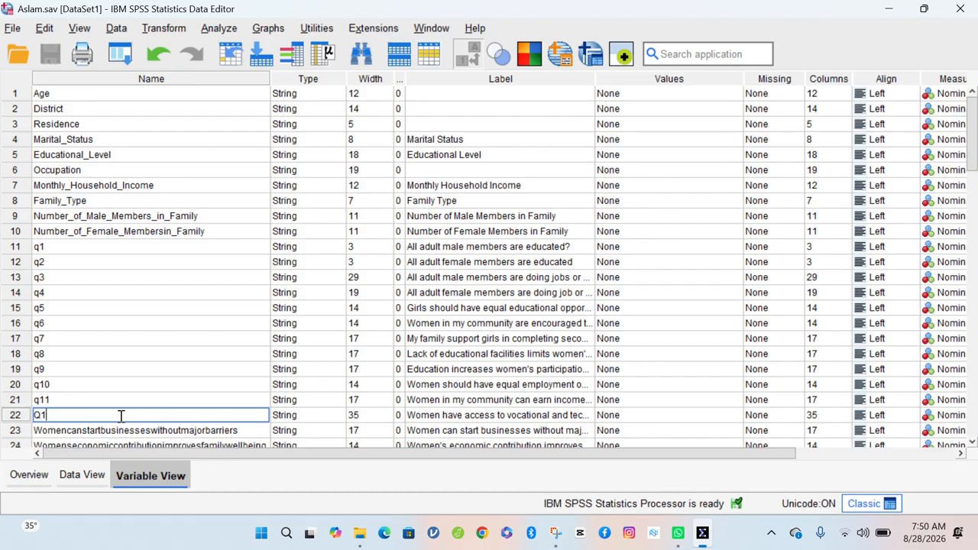
text(g)
key(Return)
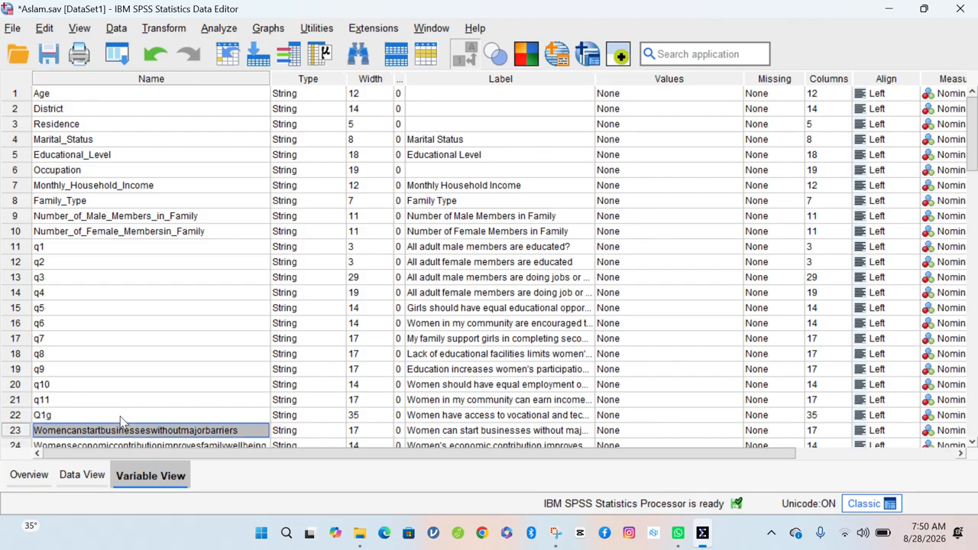
Rename the variable in row 23 as Q2g and the variable in row 24 as Q3g
text(Q)
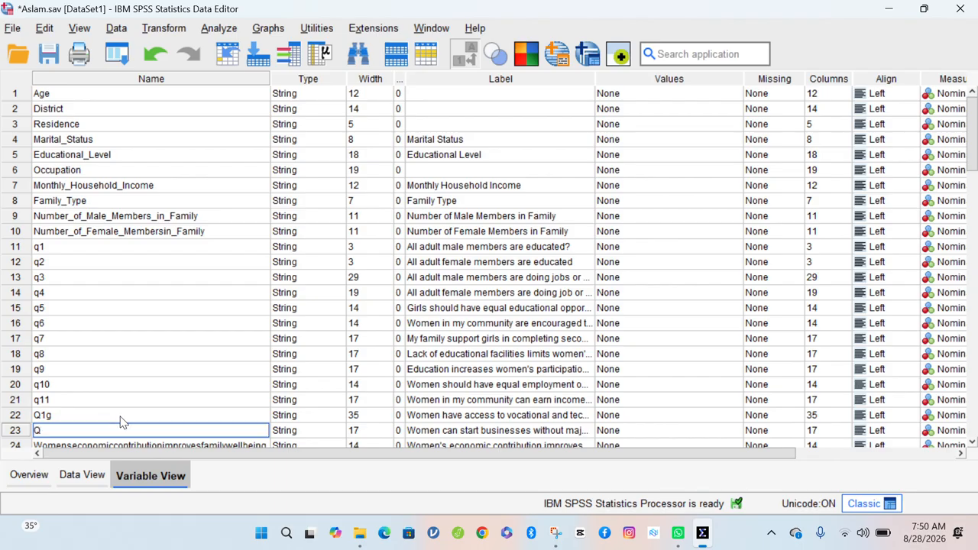
text(2g)
key(Return)
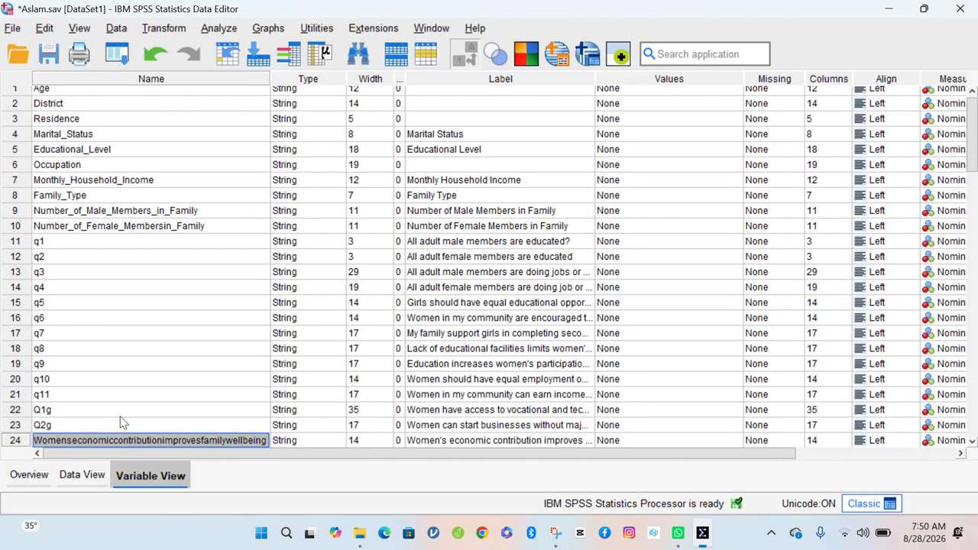
key(Down)
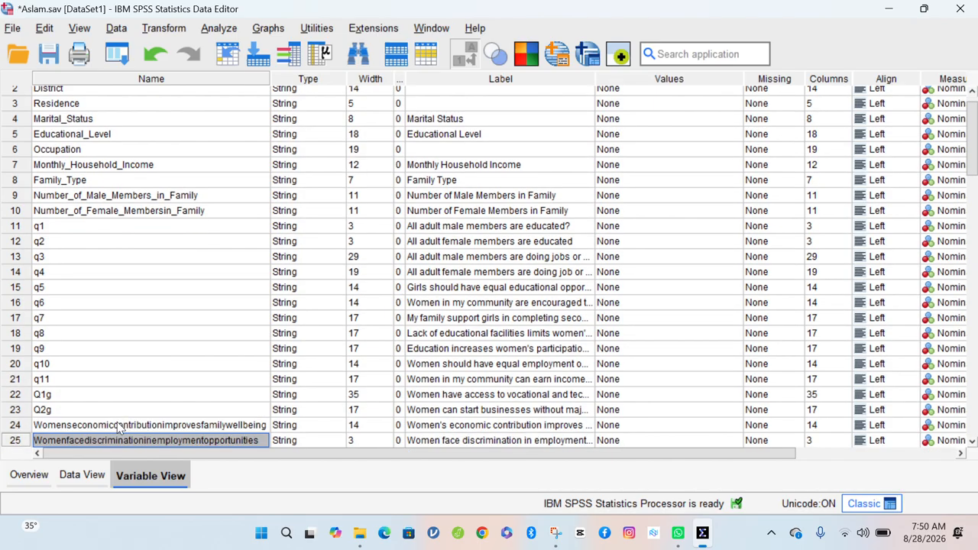
click(119, 427)
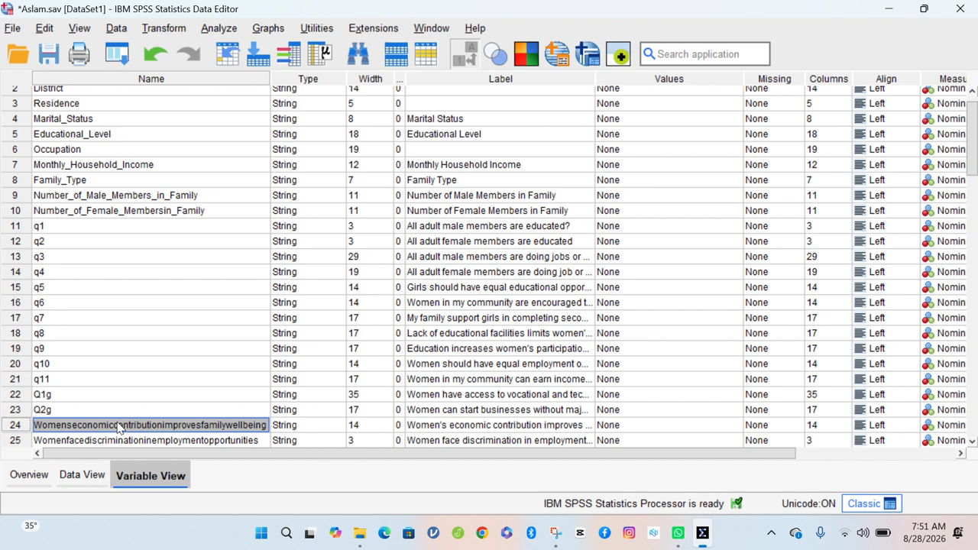
text(Q3g)
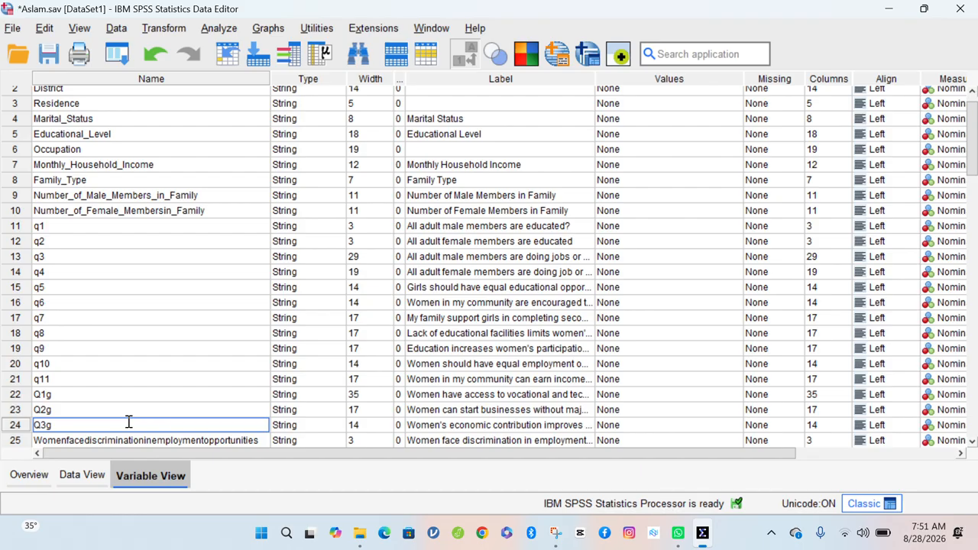
click(302, 395)
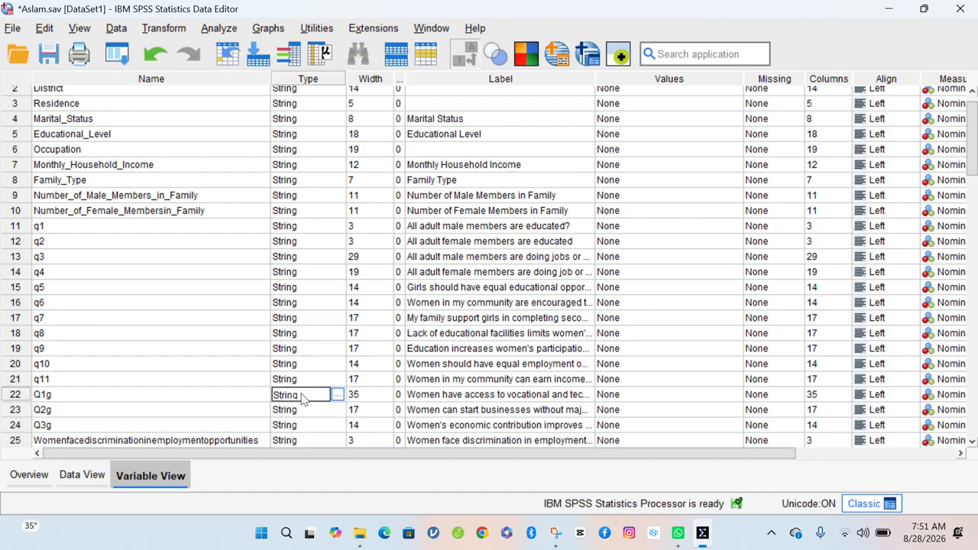
Check the variable types from row 22 to row 27 and across the whole Type column
key(Down)
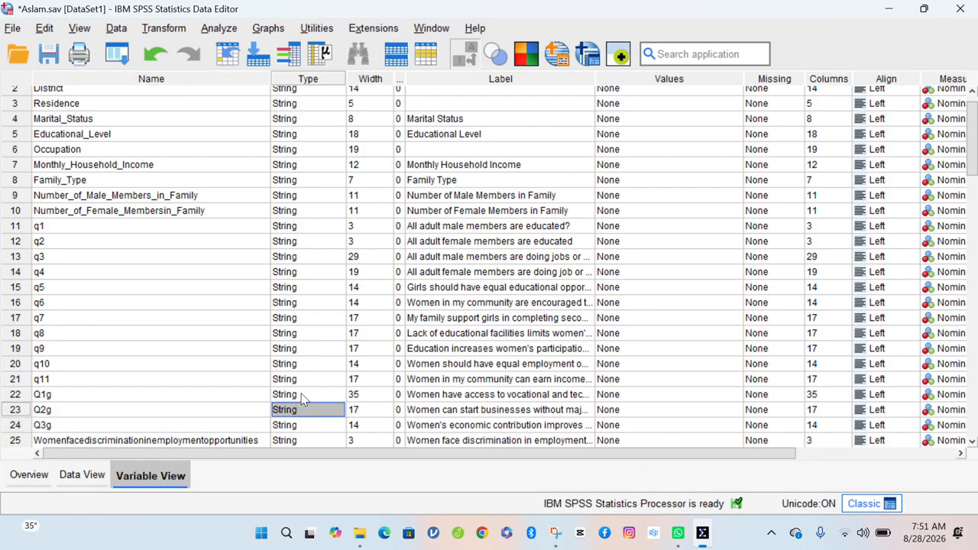
key(Down)
key(Down)
key(Down)
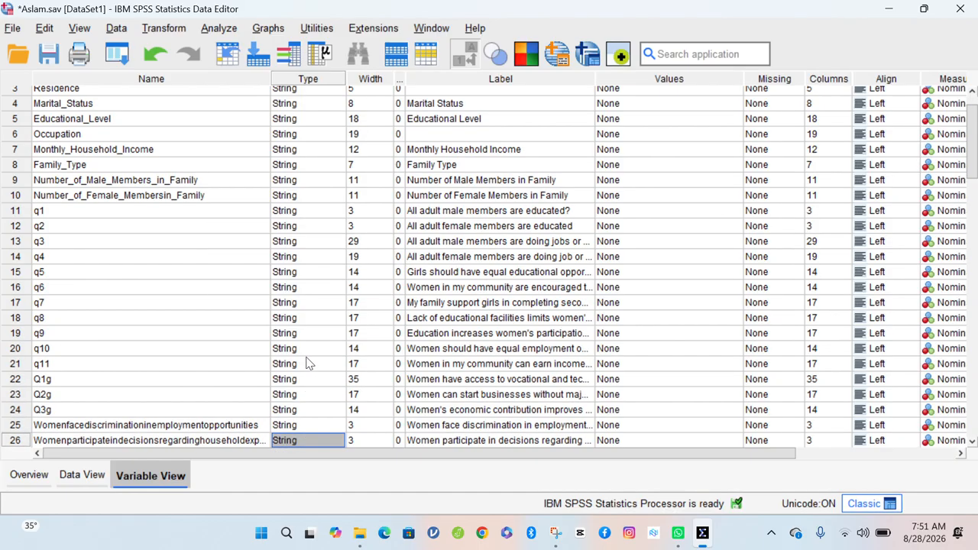
click(334, 80)
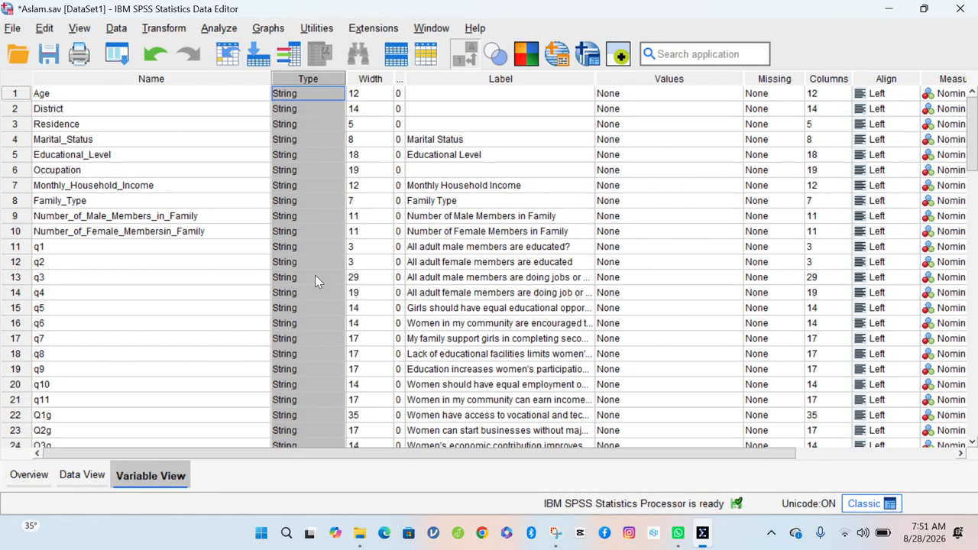
click(298, 416)
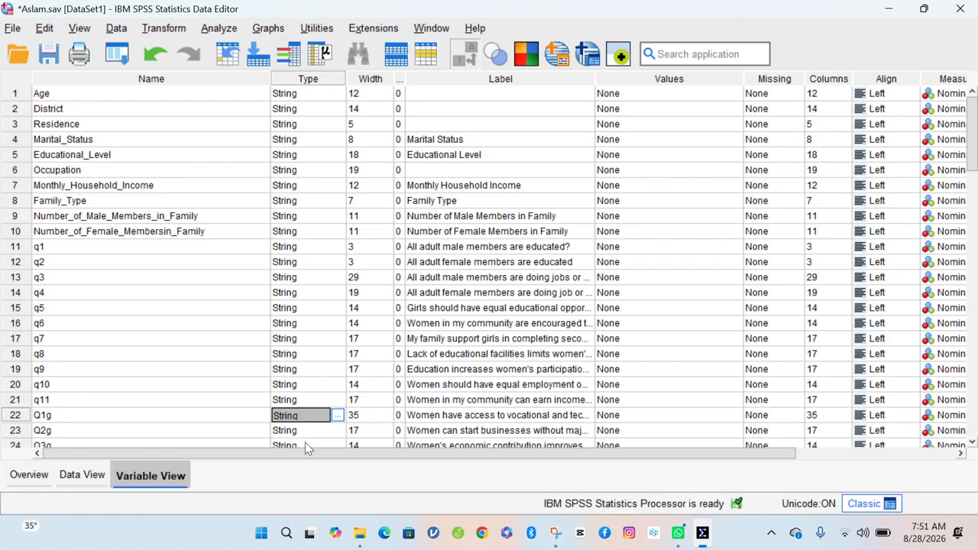
click(305, 434)
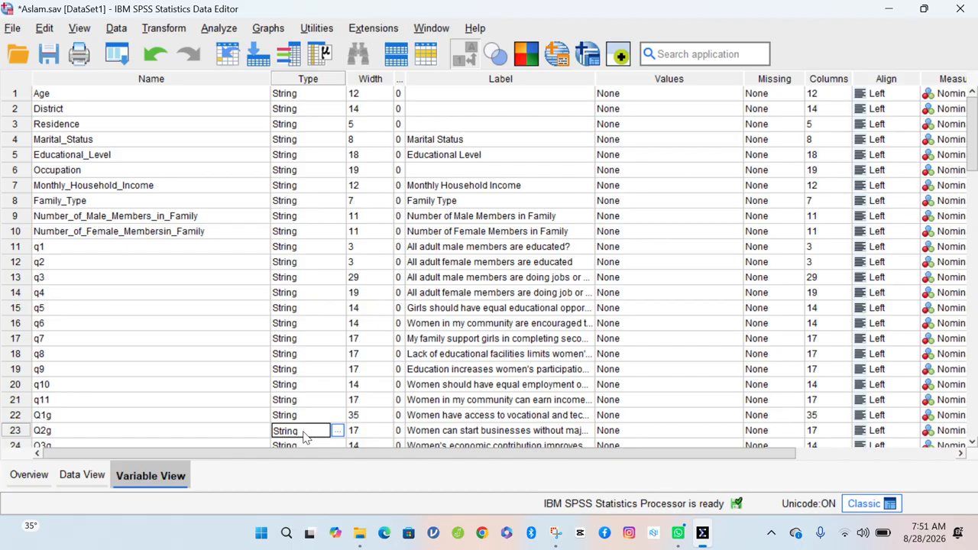
key(Down)
key(Down)
key(Down)
key(Down)
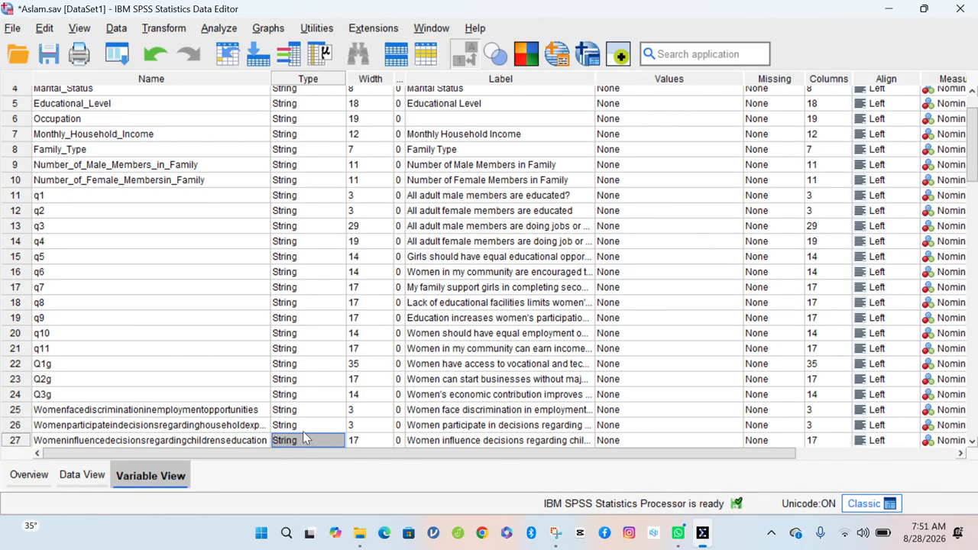
Review the types of the remaining survey question variables from row 22 down past row 44, then return to row 22
click(314, 365)
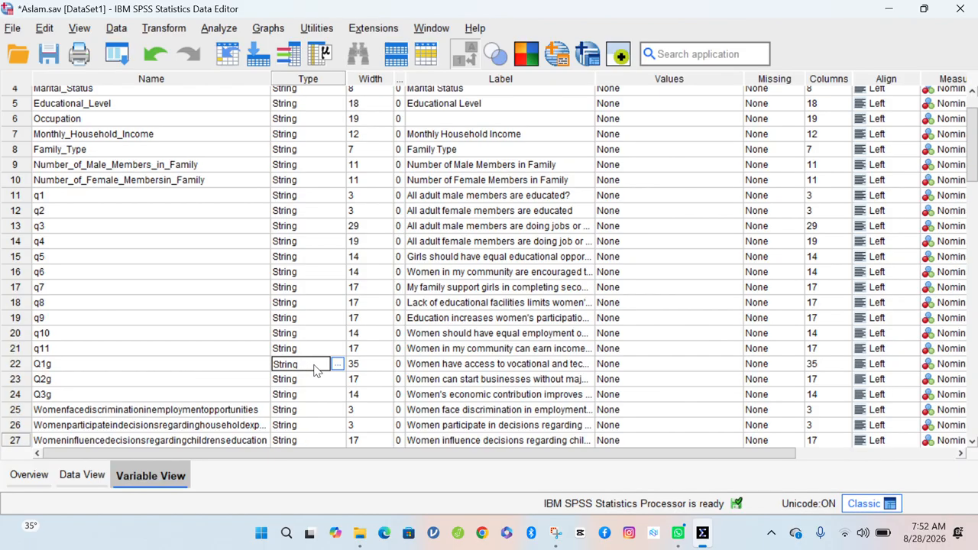
key(Down)
key(Down)
key(Down)
key(Down)
key(Down)
key(Down)
key(Down)
key(Down)
key(Down)
key(Down)
key(Down)
key(Down)
key(Down)
key(Down)
key(Down)
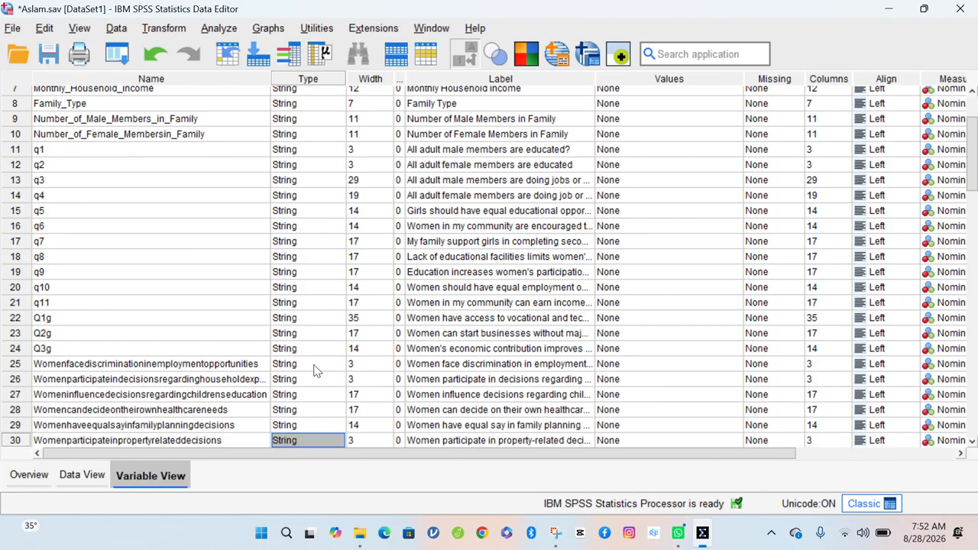
key(Down)
key(Down)
key(Down)
key(Down)
key(Down)
key(Down)
key(Down)
key(Down)
key(Down)
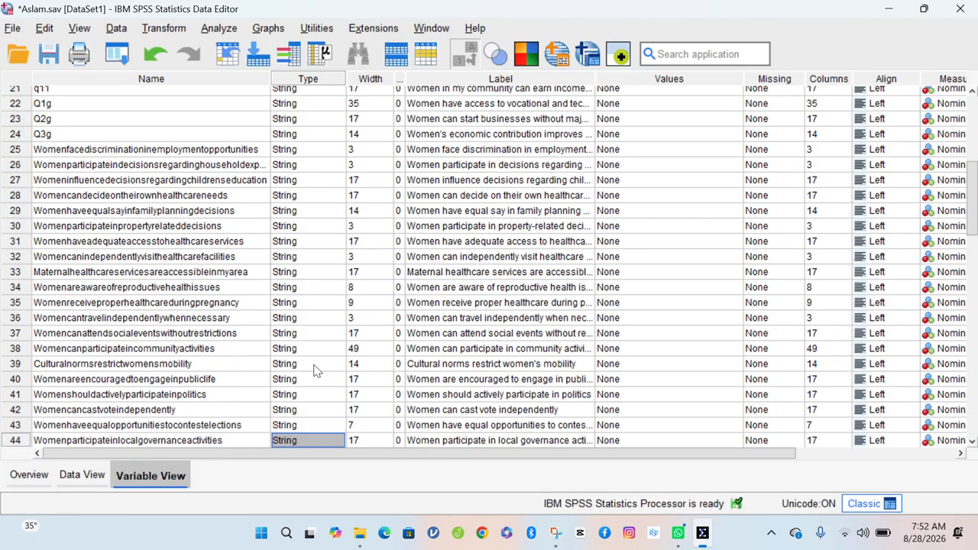
key(Up)
key(Up)
key(Up)
key(Up)
key(Up)
key(Up)
key(Up)
key(Up)
key(Up)
key(Up)
key(Up)
key(Up)
key(Up)
key(Up)
key(Up)
key(Up)
key(Up)
key(Up)
key(Up)
key(Up)
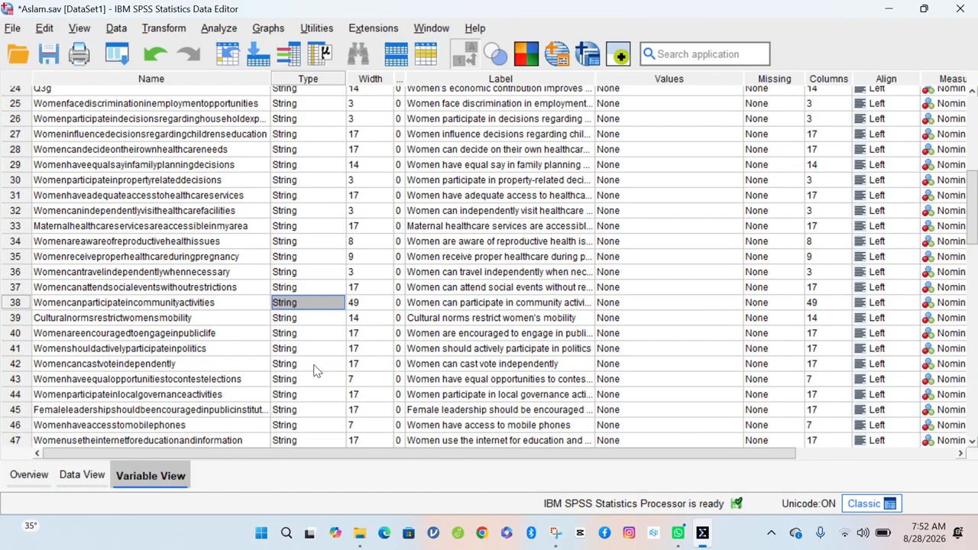
key(Up)
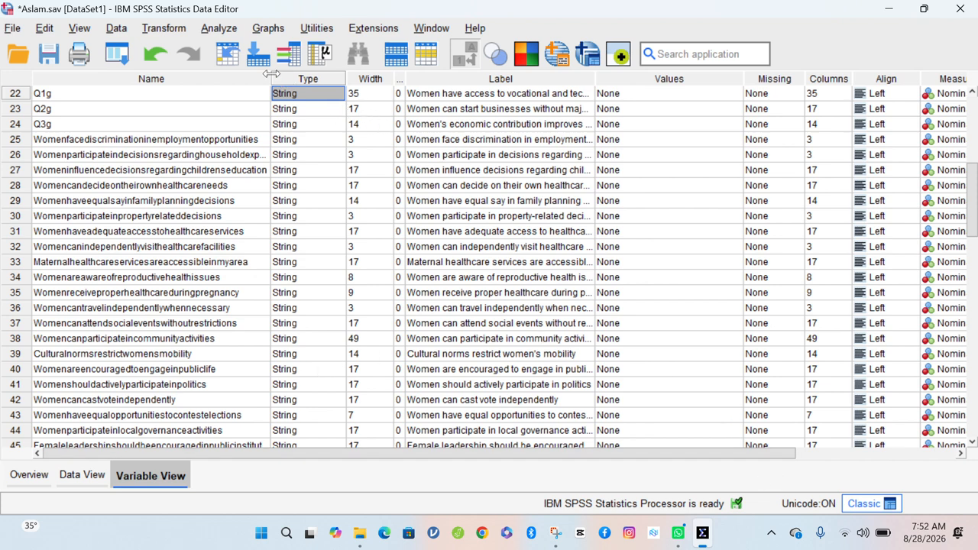
Narrow the Name column so the Measure and Role columns fit in view, and check the name and type of Q1g
drag(272, 75, 128, 78)
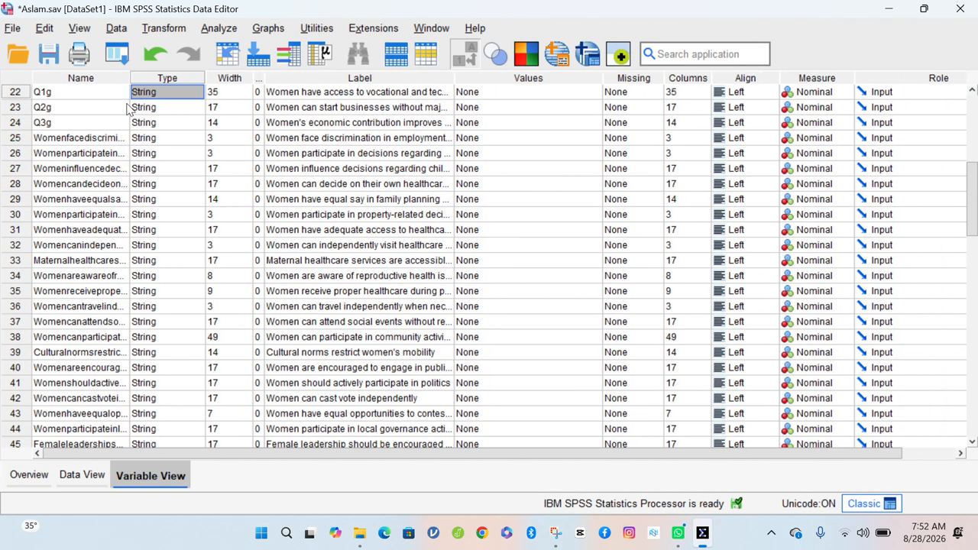
click(82, 92)
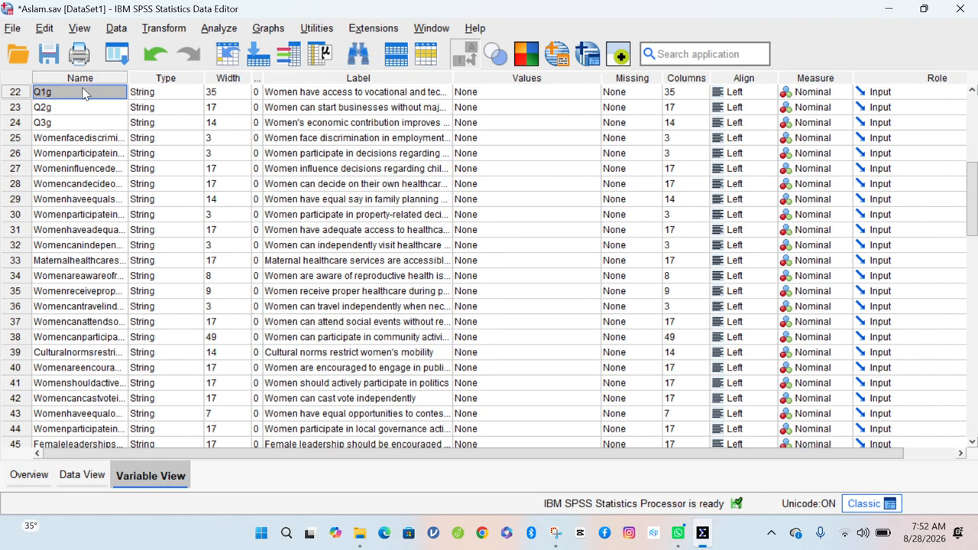
click(151, 93)
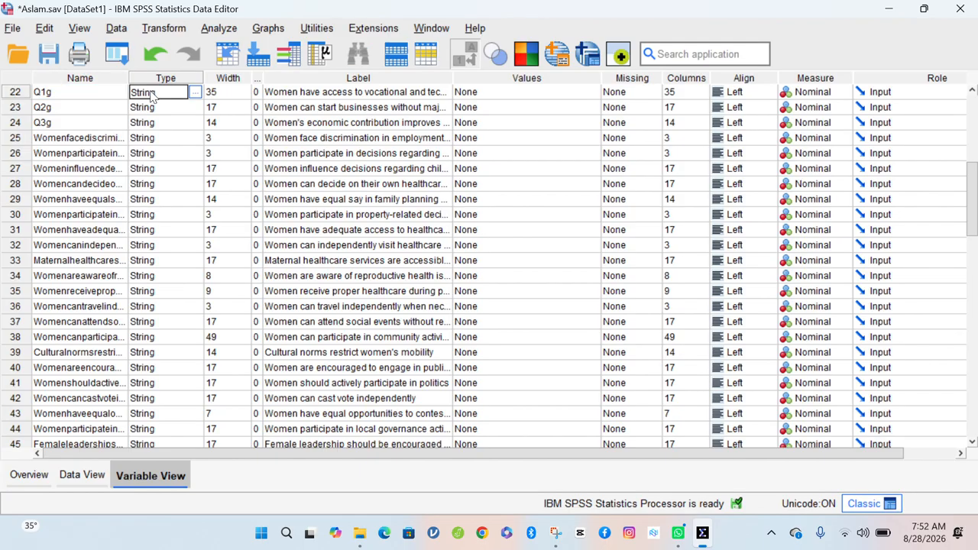
click(104, 97)
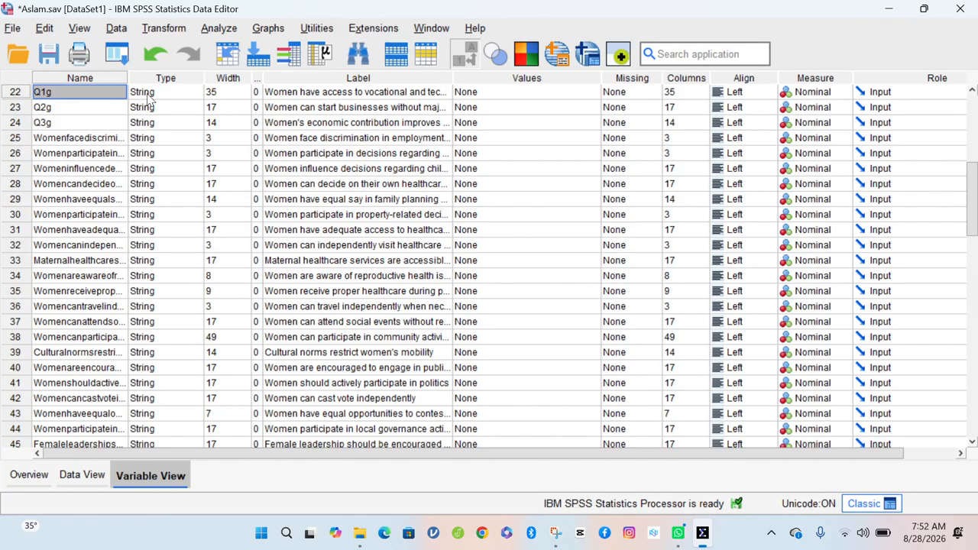
click(170, 96)
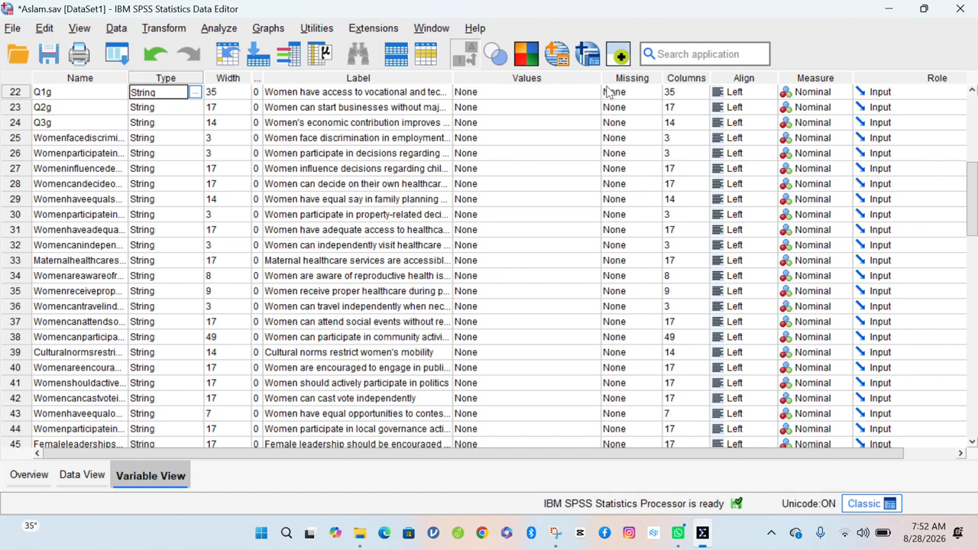
Examine the measurement levels offered for the variables in rows 22 and 25 and the type of row 25
click(821, 93)
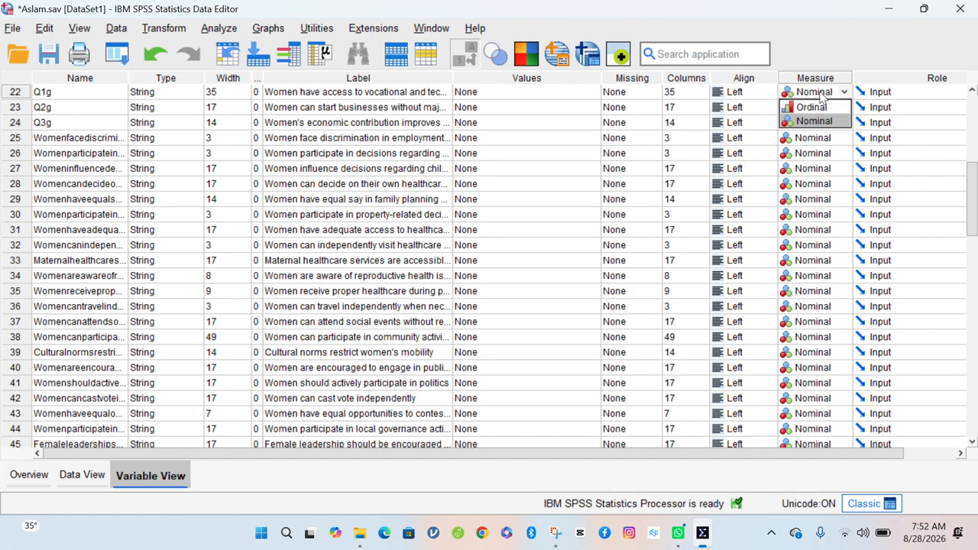
click(819, 93)
click(819, 94)
click(823, 142)
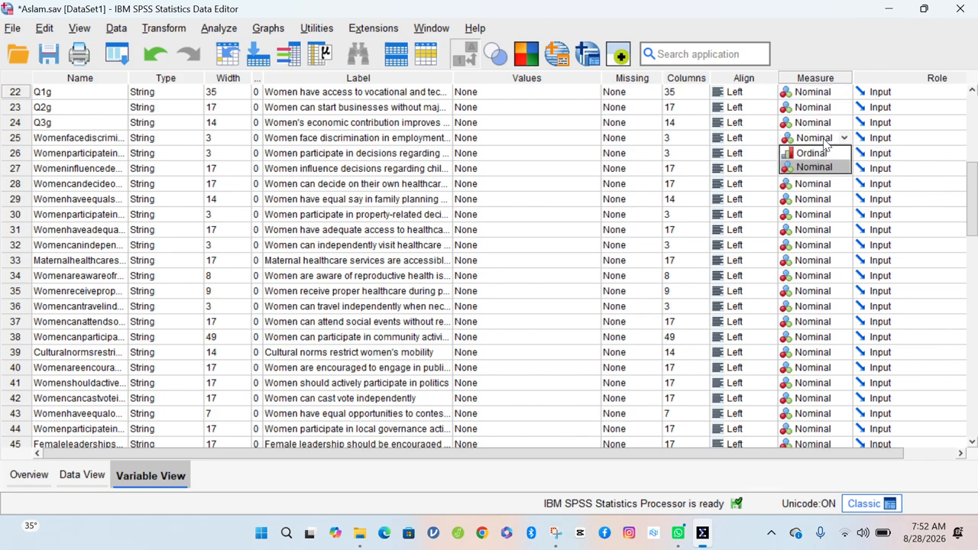
click(824, 141)
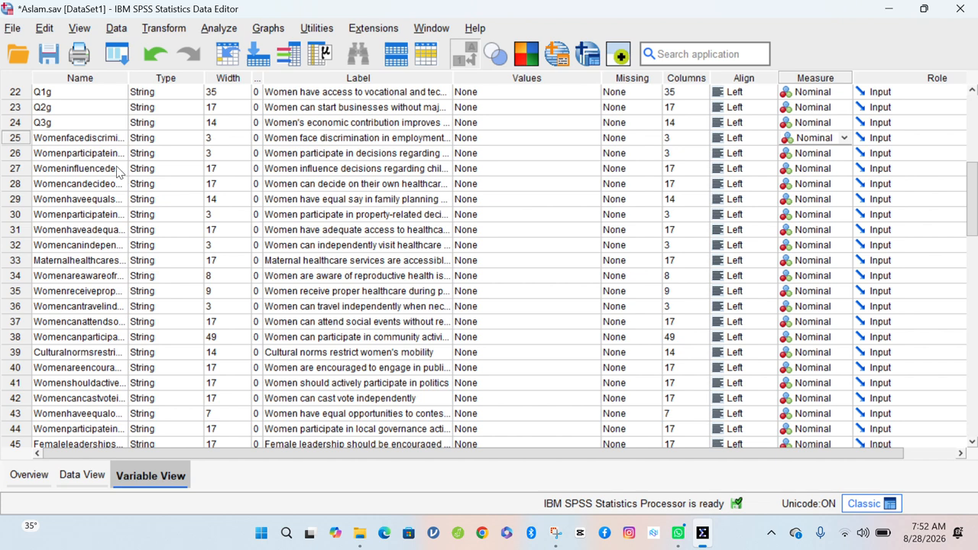
click(142, 142)
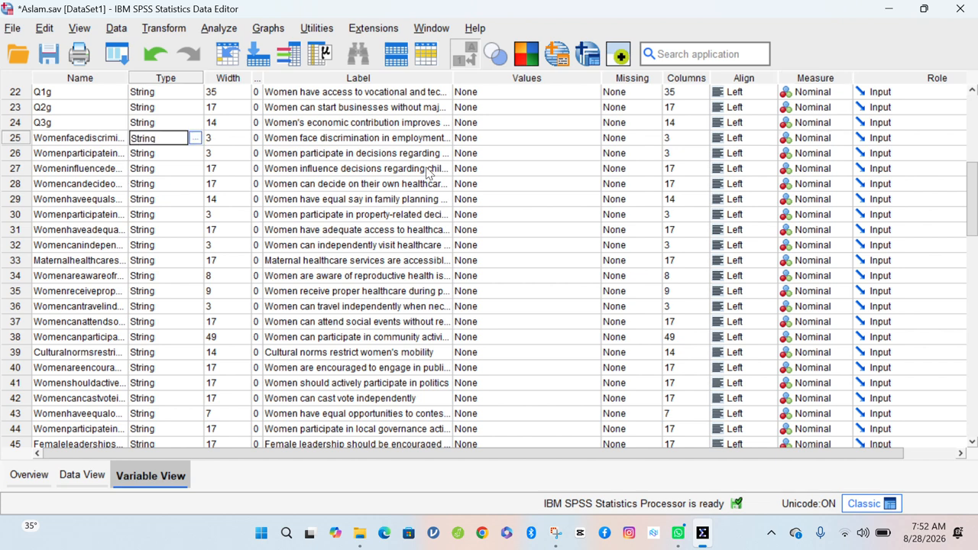
Compare the measurement levels offered for rows 25, 28, 33 and 22 with the types of rows 33 and 22
click(817, 138)
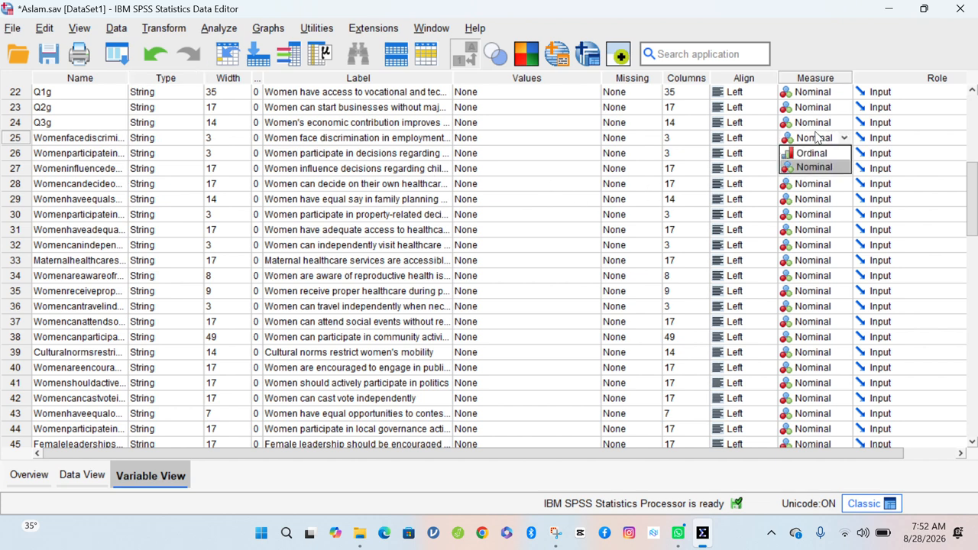
click(815, 173)
click(815, 182)
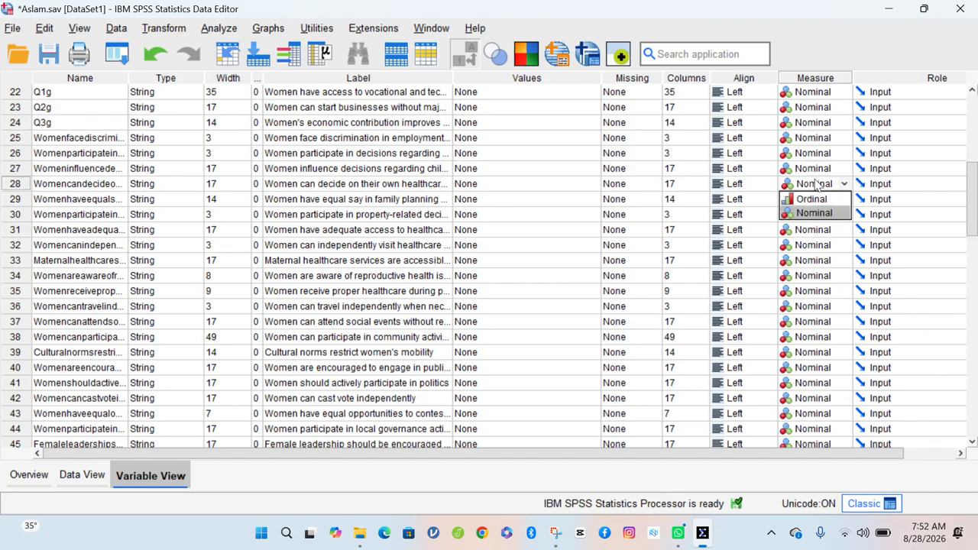
click(819, 216)
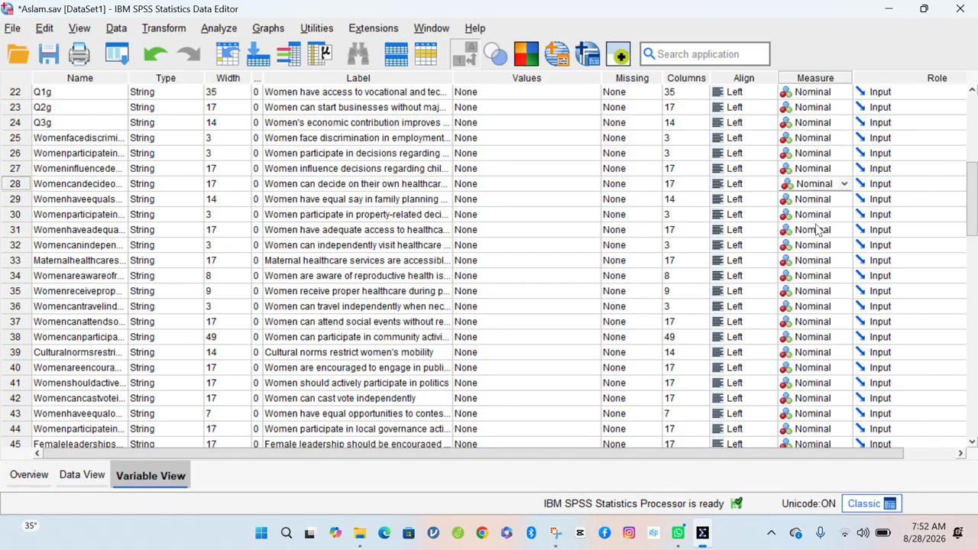
click(809, 261)
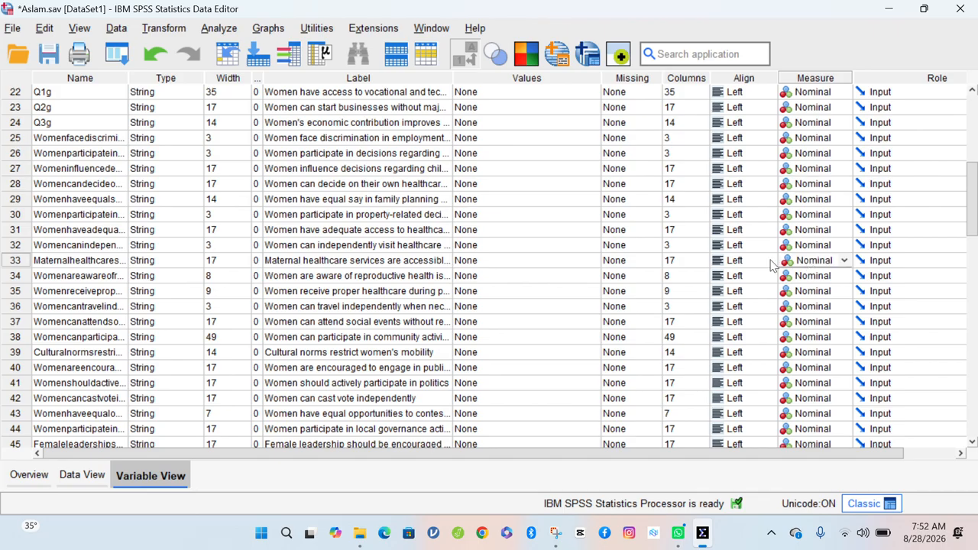
click(153, 260)
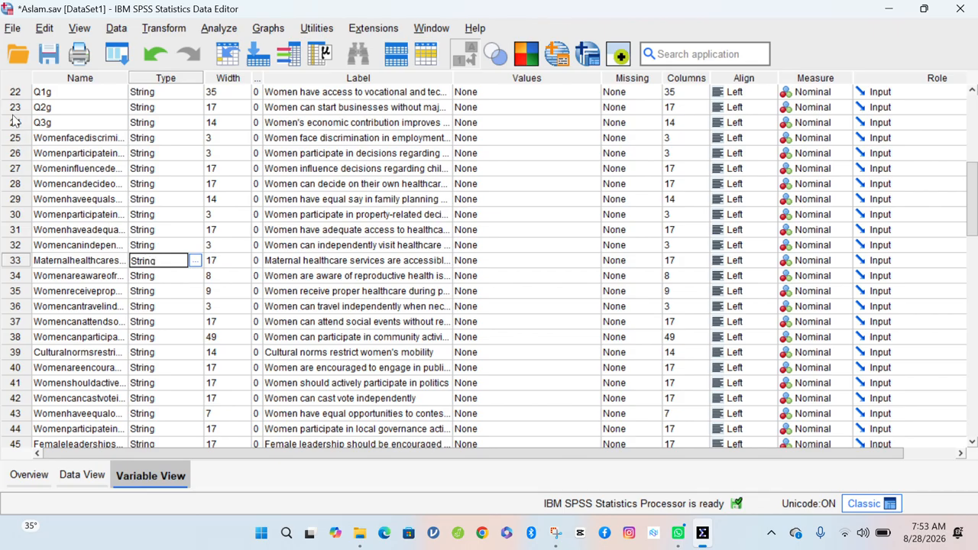
click(164, 96)
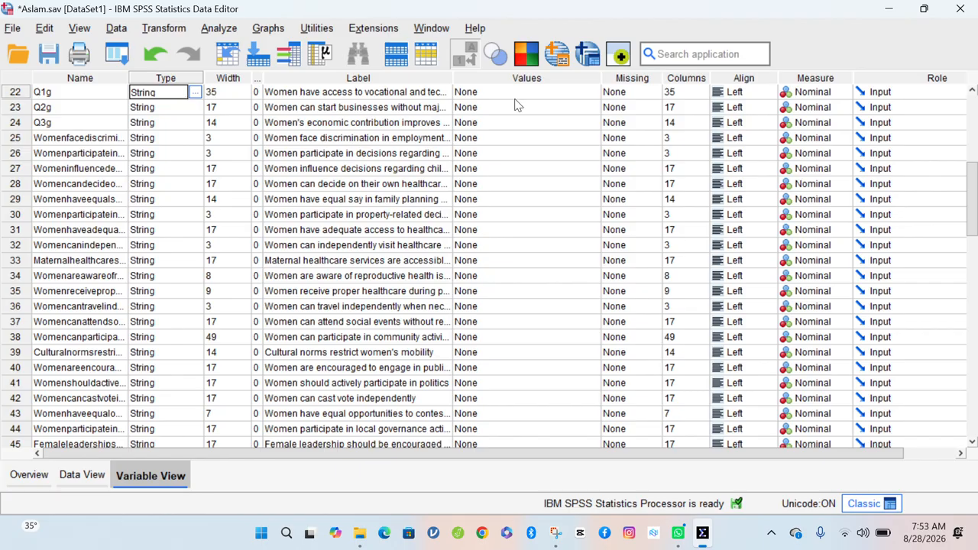
click(840, 98)
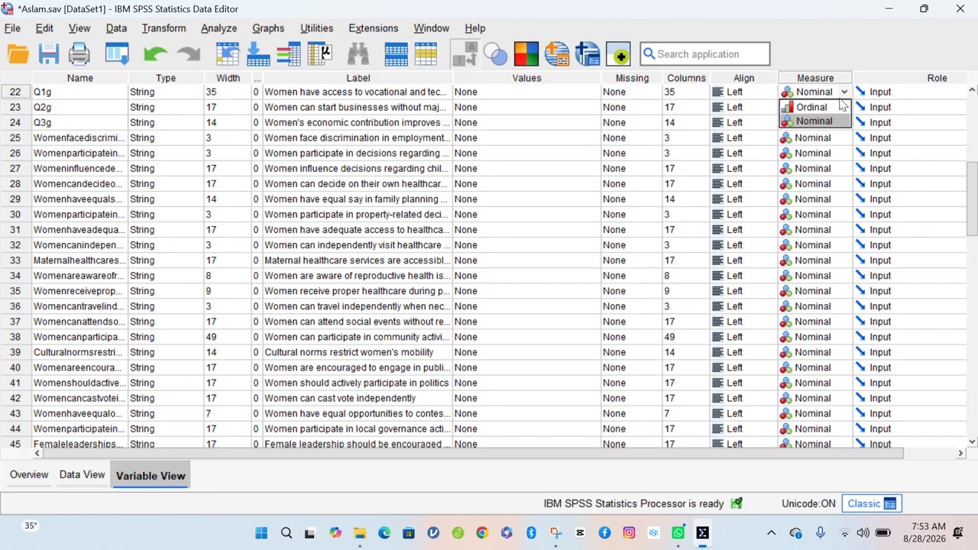
Go over the block of variable names from row 22 to row 45 and the measurement levels offered for Q1g
click(58, 91)
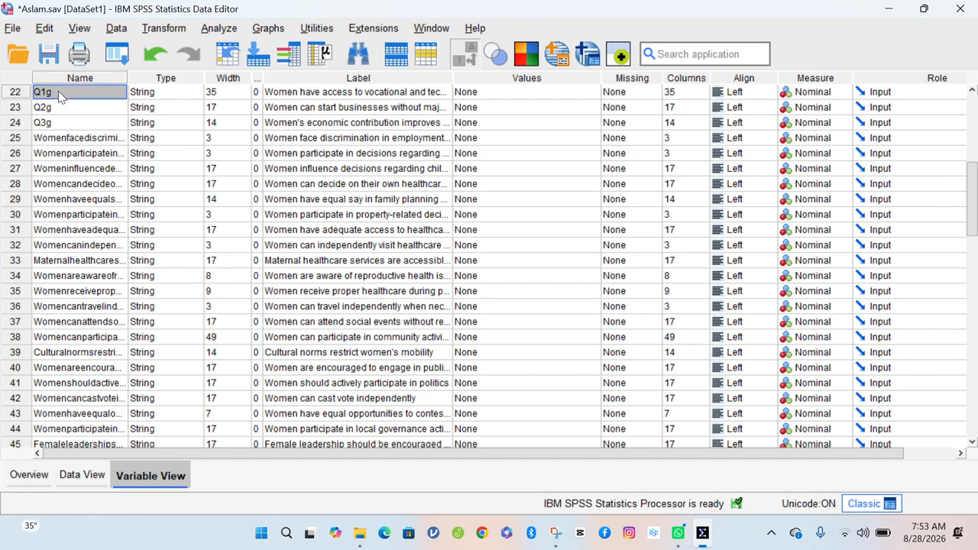
key(shift+Down)
key(shift+Down)
key(shift+Down)
key(shift+Down)
key(shift+Down)
key(shift+Down)
key(shift+Down)
key(shift+Down)
key(shift+Down)
key(shift+Down)
key(shift+Down)
key(shift+Down)
key(shift+Down)
key(shift+Down)
key(shift+Down)
key(shift+Down)
key(shift+Down)
key(shift+Down)
key(shift+Down)
key(shift+Down)
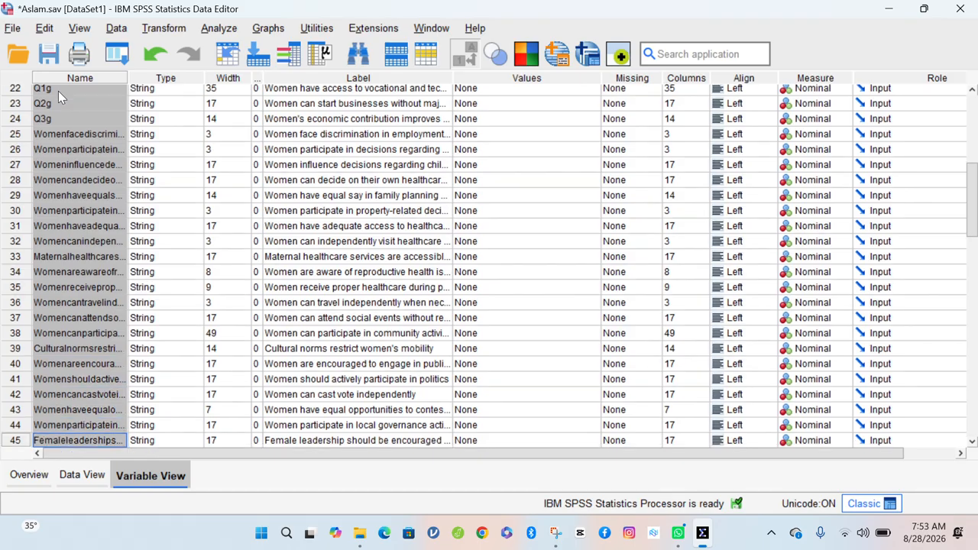
click(836, 92)
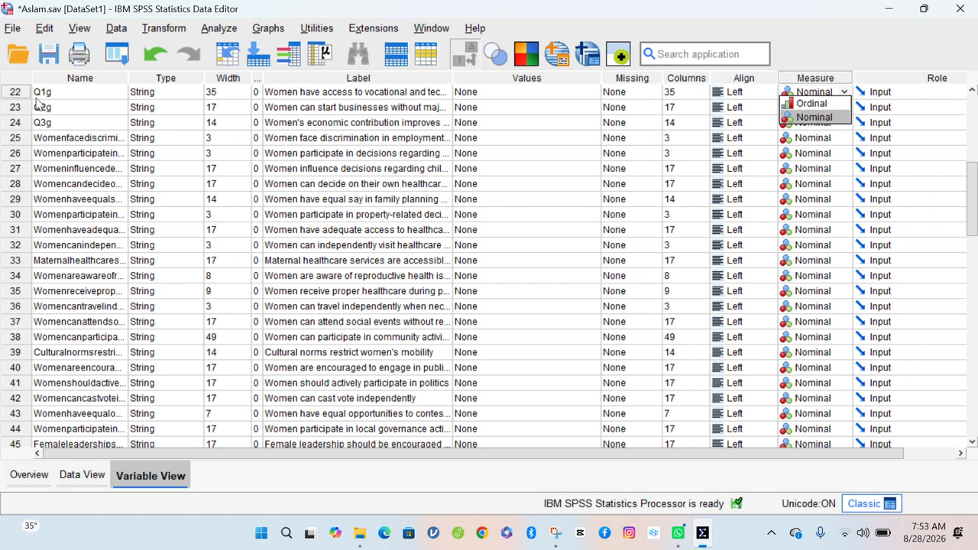
Go through the variable names in rows 22 to 26 one by one, checking the type of Q1g
click(60, 92)
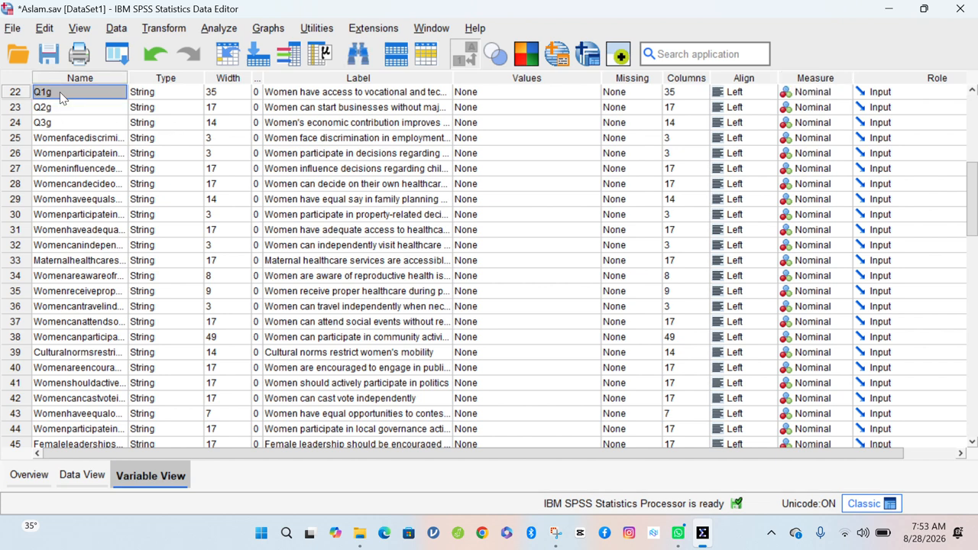
click(144, 93)
click(122, 94)
click(96, 109)
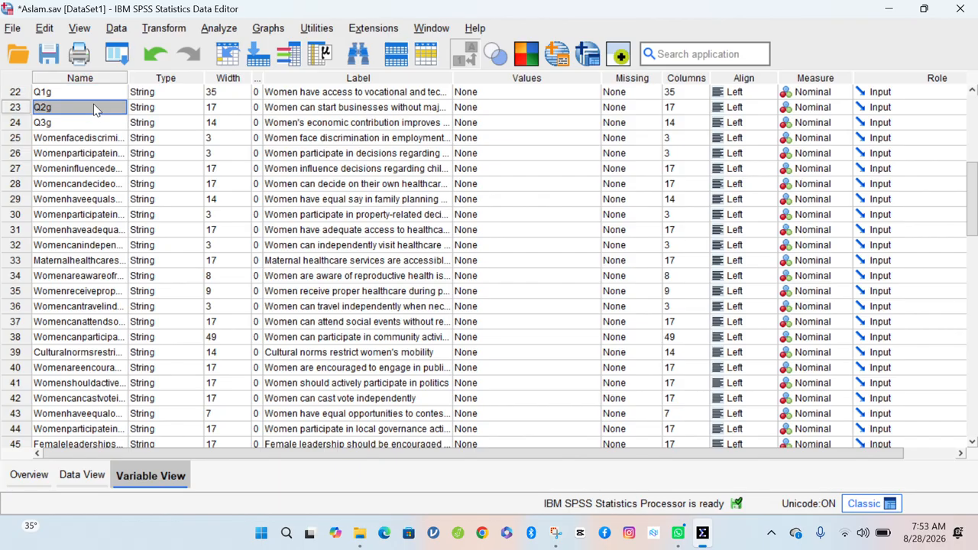
click(94, 123)
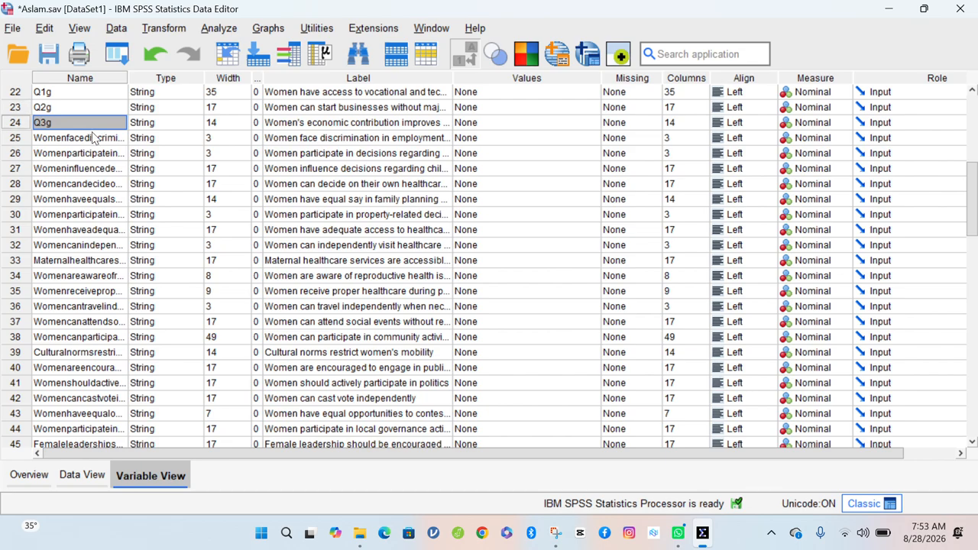
click(94, 137)
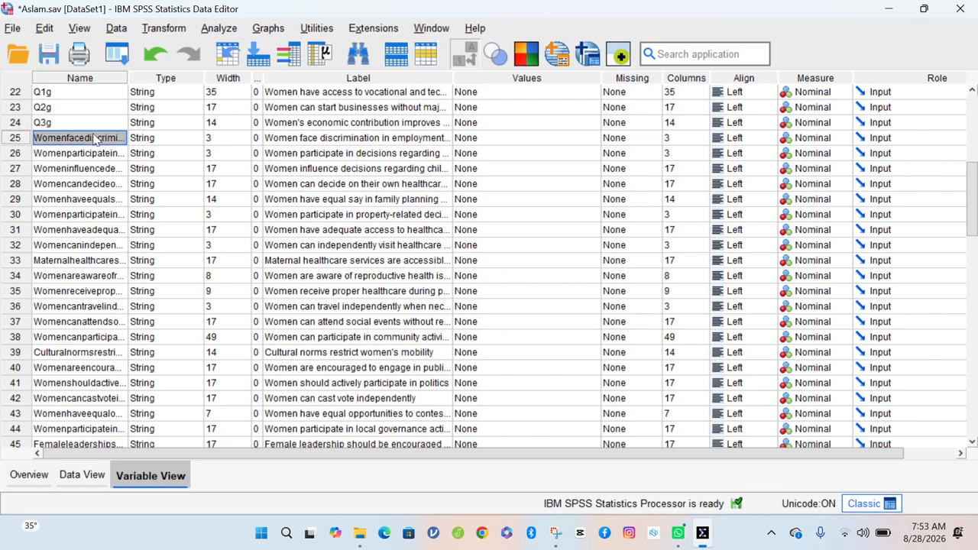
click(101, 155)
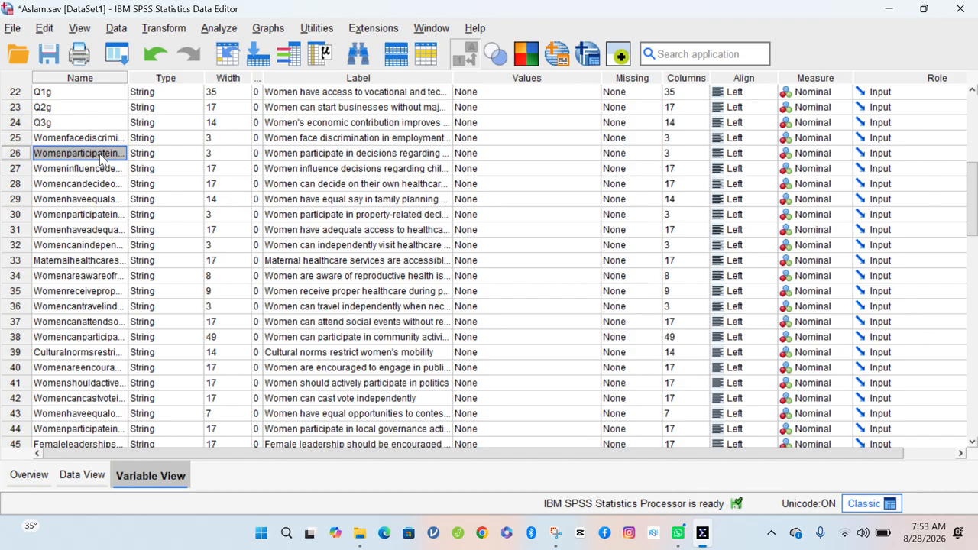
Go over the variable names from row 22 to row 41 and check the measurement levels offered for Q1g
click(87, 79)
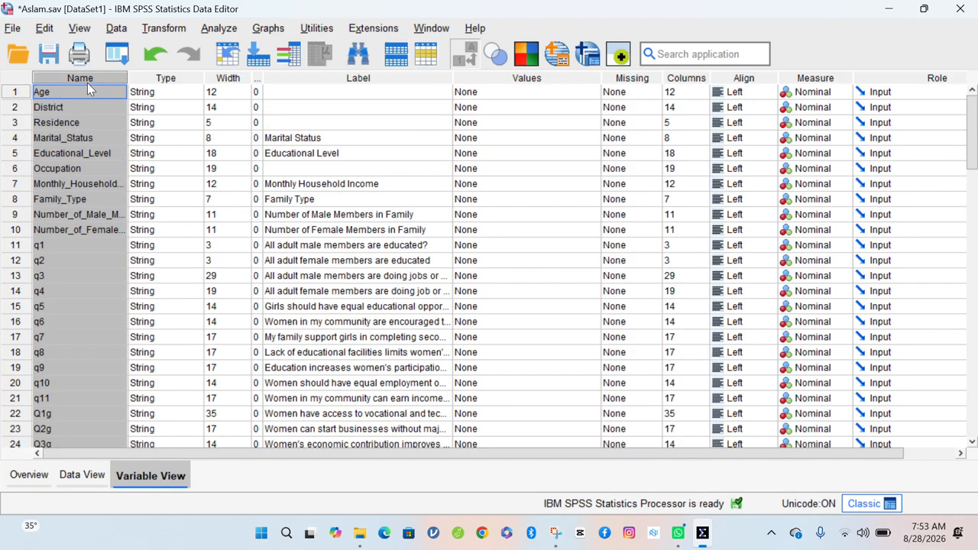
click(83, 443)
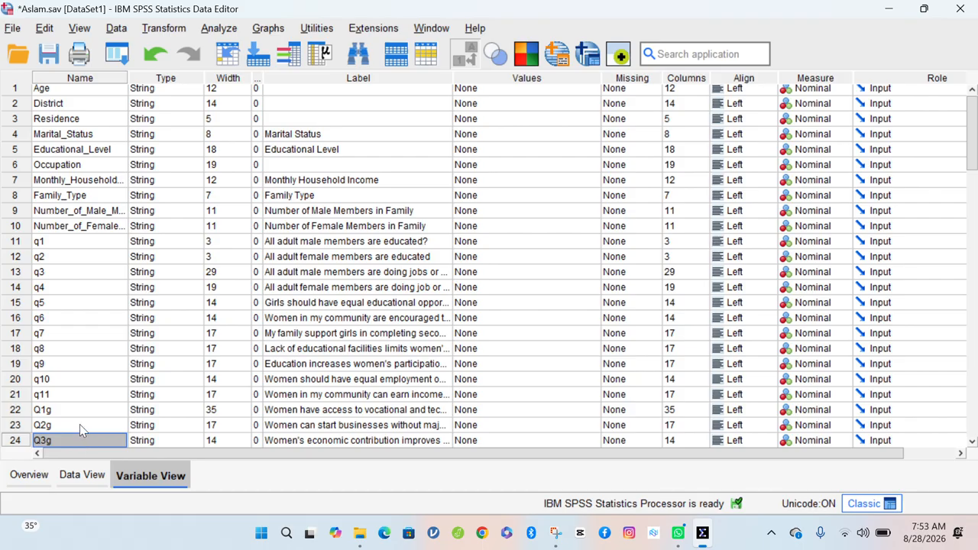
click(77, 412)
key(shift+Down)
key(shift+Down)
key(shift+Down)
key(shift+Down)
key(shift+Down)
key(shift+Down)
key(shift+Down)
key(shift+Down)
key(shift+Down)
key(shift+Down)
key(shift+Down)
key(shift+Down)
key(shift+Down)
key(shift+Down)
key(shift+Down)
key(shift+Down)
key(shift+Down)
key(shift+Down)
key(shift+Down)
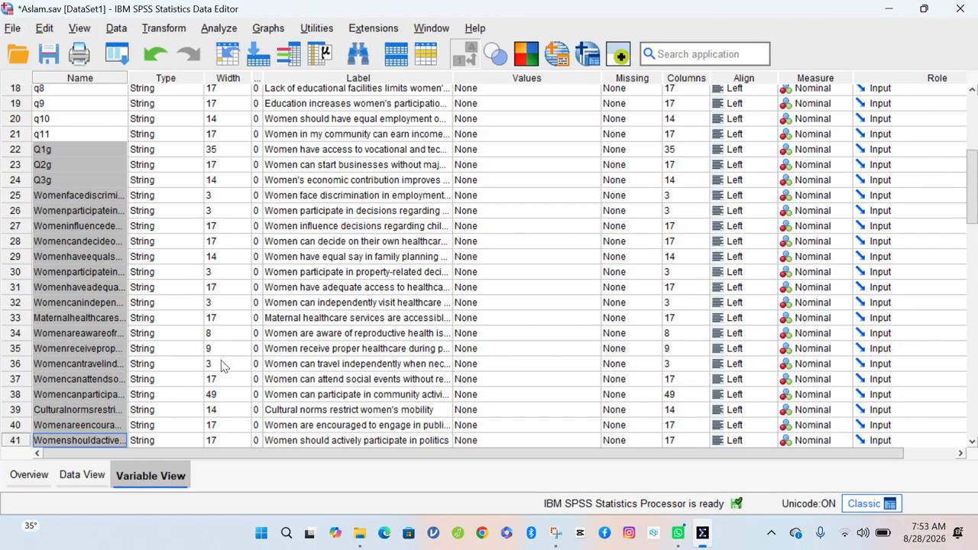
click(824, 149)
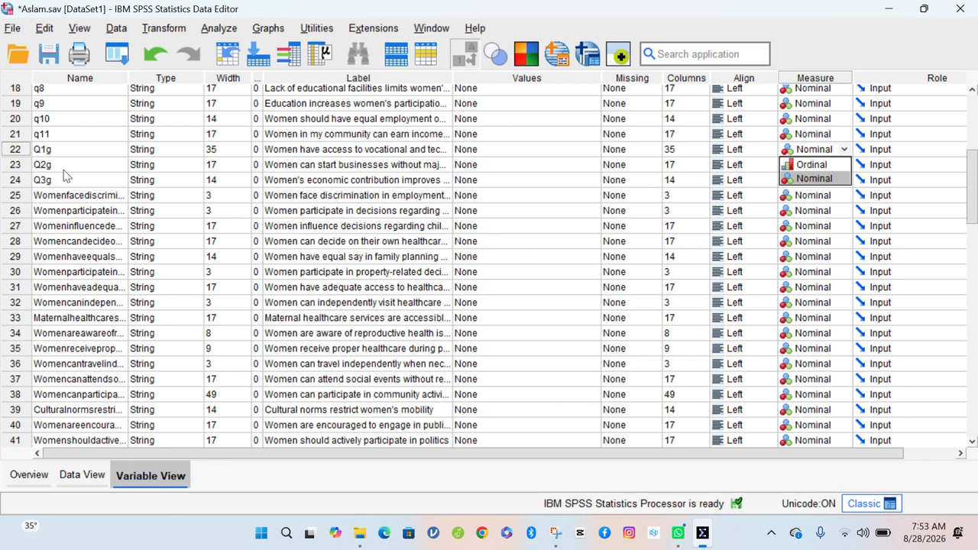
Set up an Automatic Recode with Q1g, the vocational and technical training question, as the variable to recode
click(61, 149)
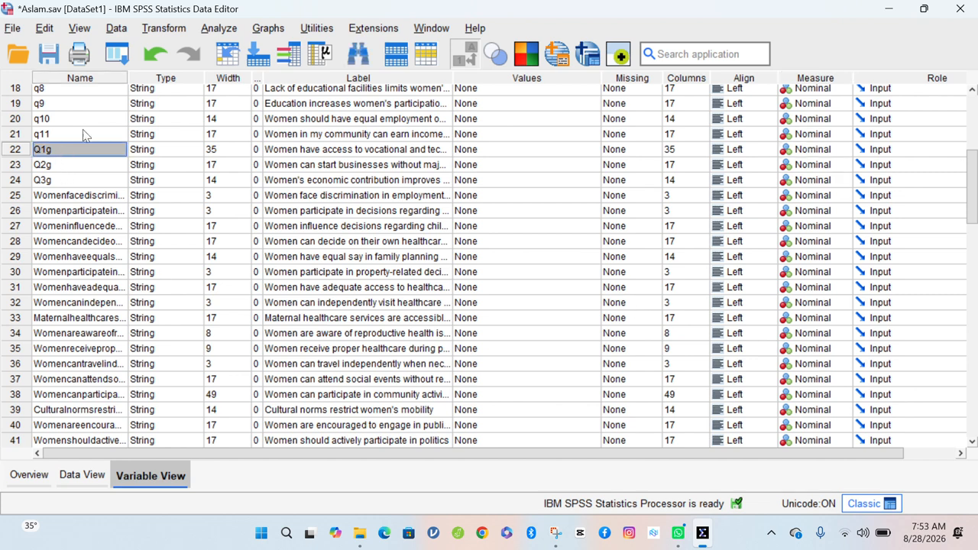
click(174, 28)
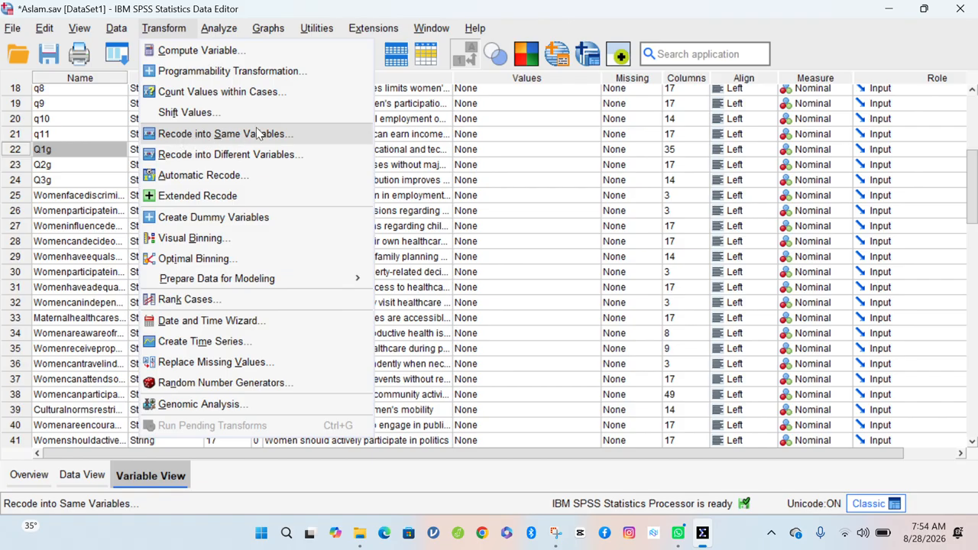
click(212, 169)
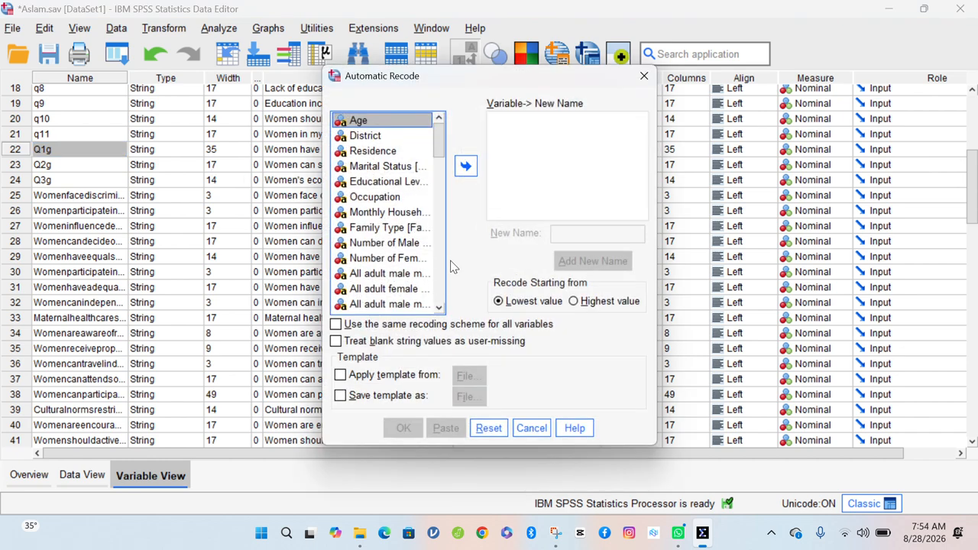
click(437, 260)
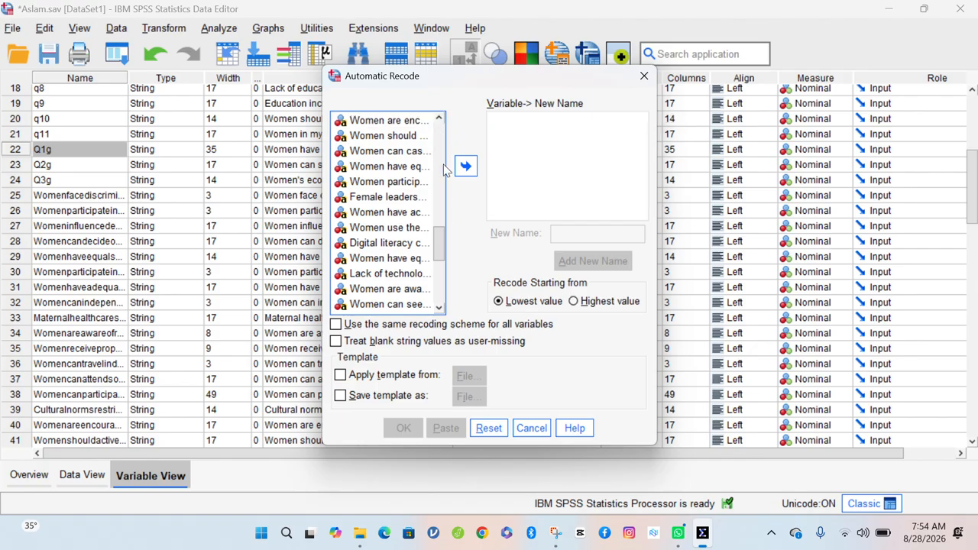
scroll(439, 166, up, 4)
scroll(439, 167, up, 4)
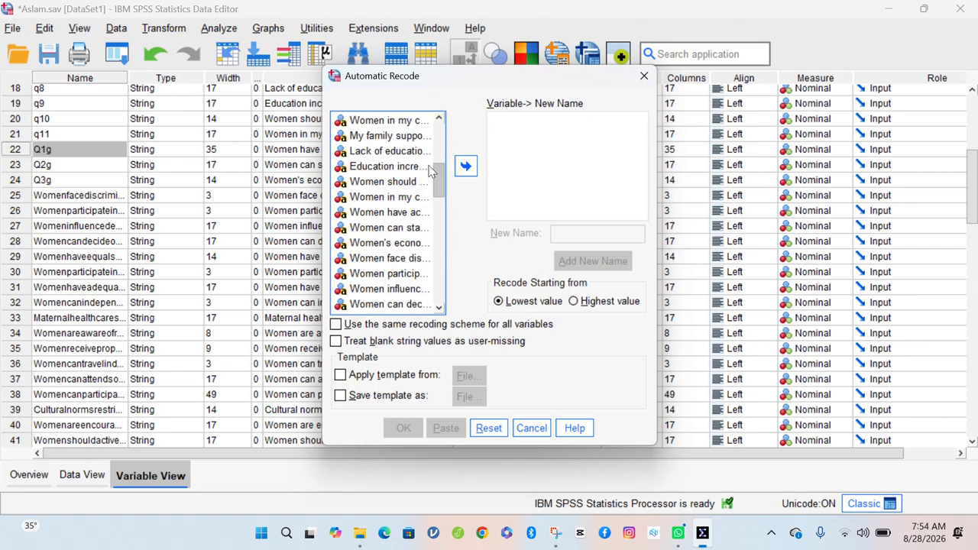
click(394, 213)
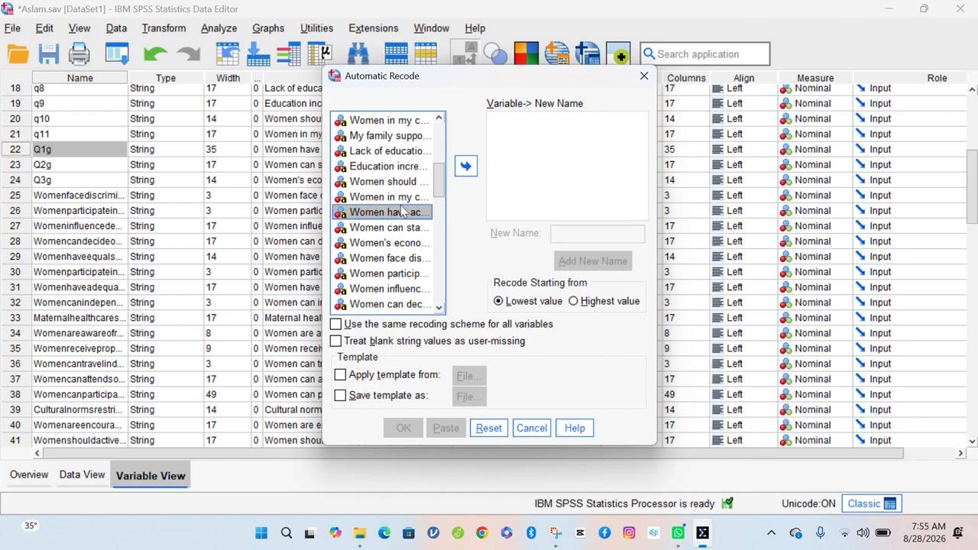
click(469, 170)
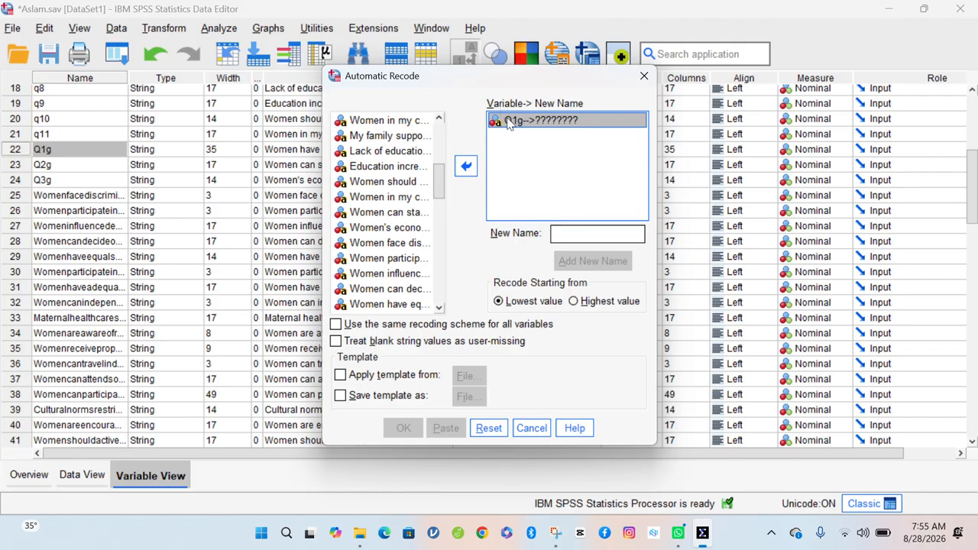
Give the recoded version of Q1g the new name Q1gRecode and run the recode
click(585, 229)
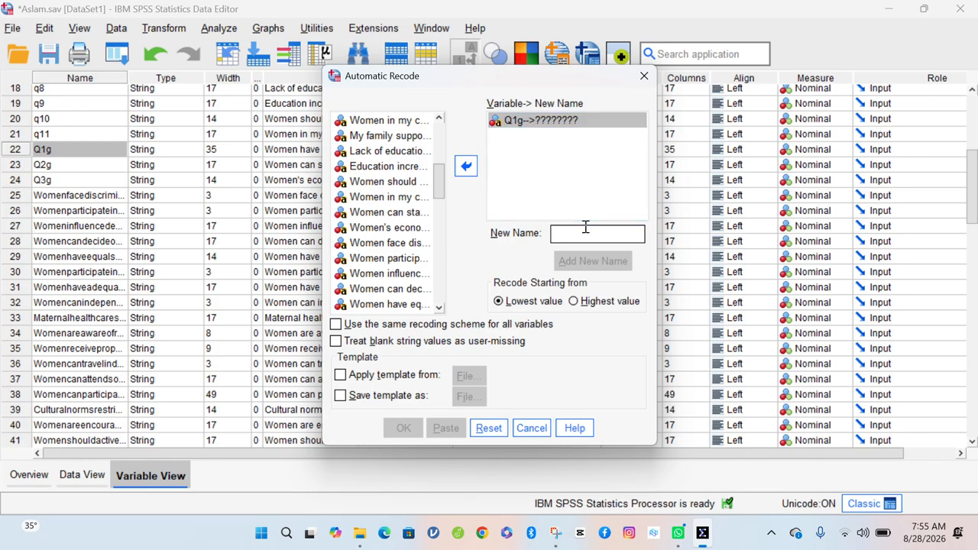
text(Q1g)
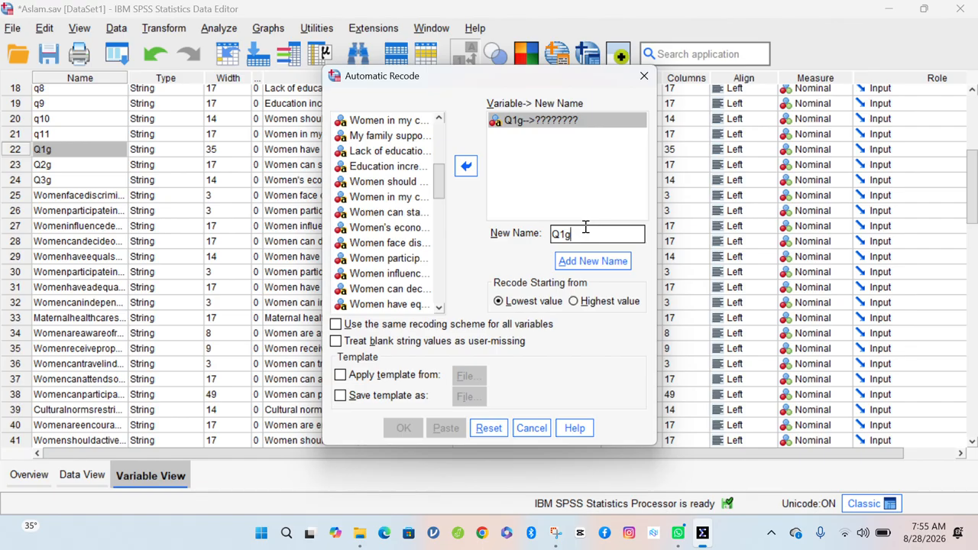
text(Recode)
click(596, 263)
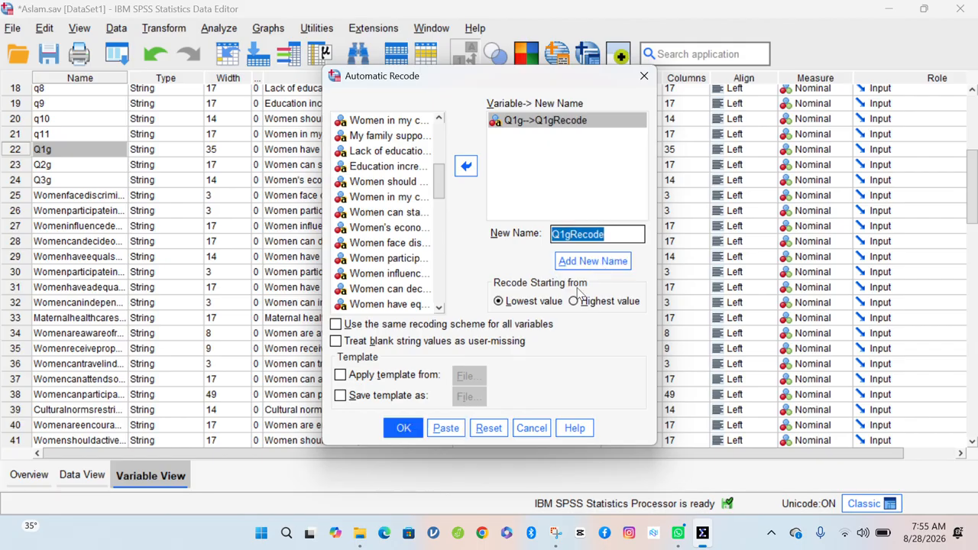
click(404, 428)
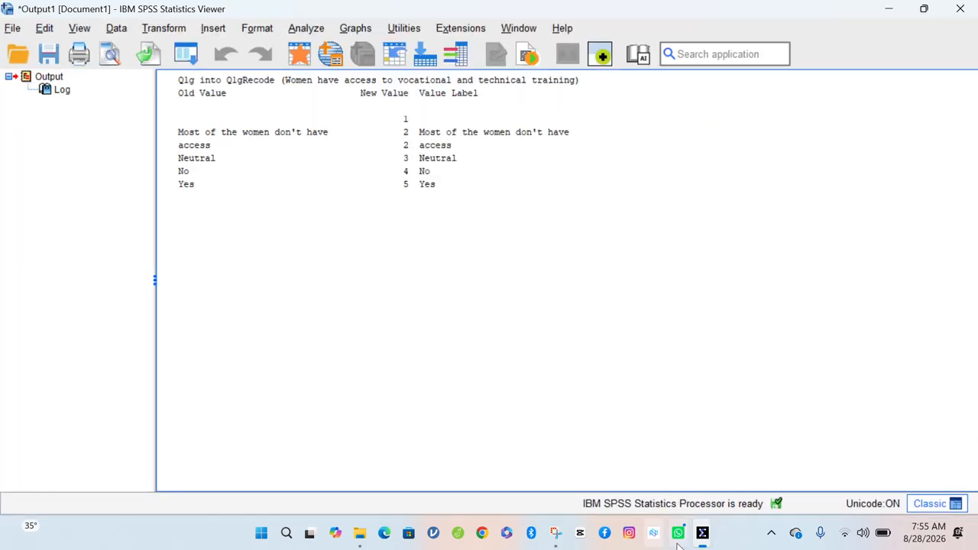
Return to the Data Editor and check the measurement levels offered for the original Q1g in row 22
mouse_move(702, 532)
click(649, 469)
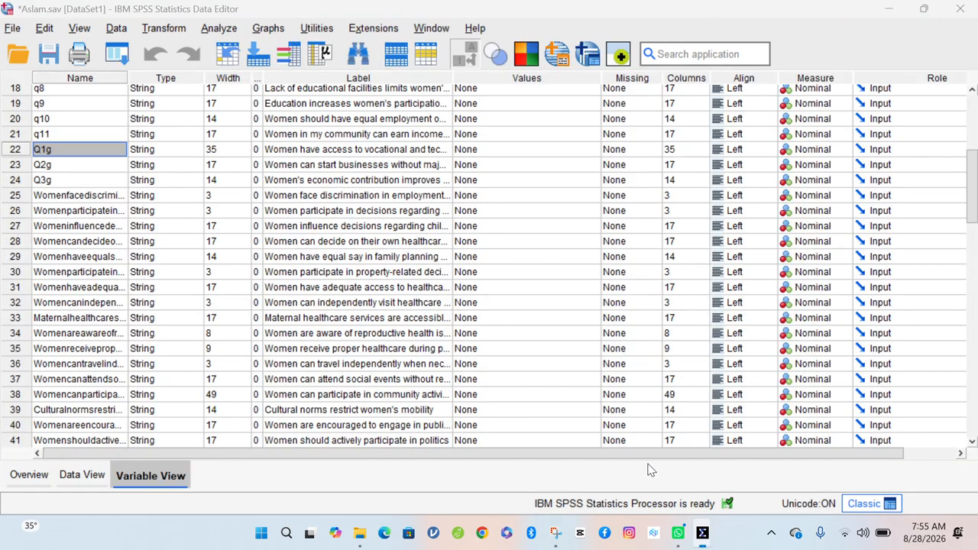
click(13, 153)
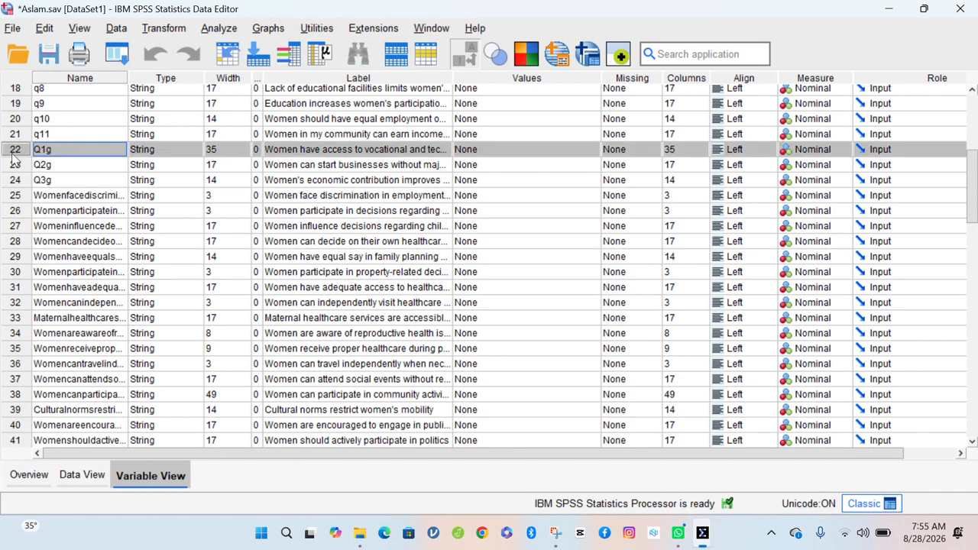
click(844, 151)
click(844, 151)
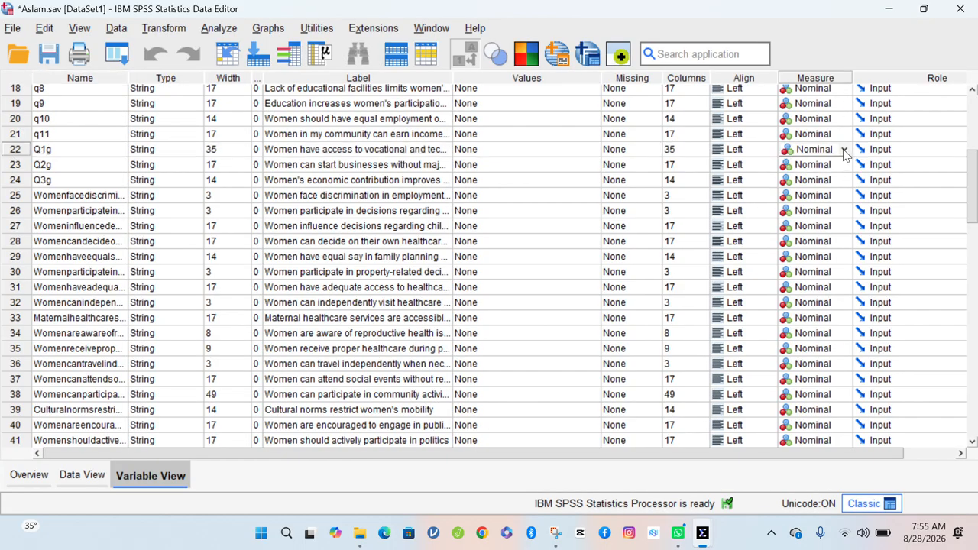
click(845, 151)
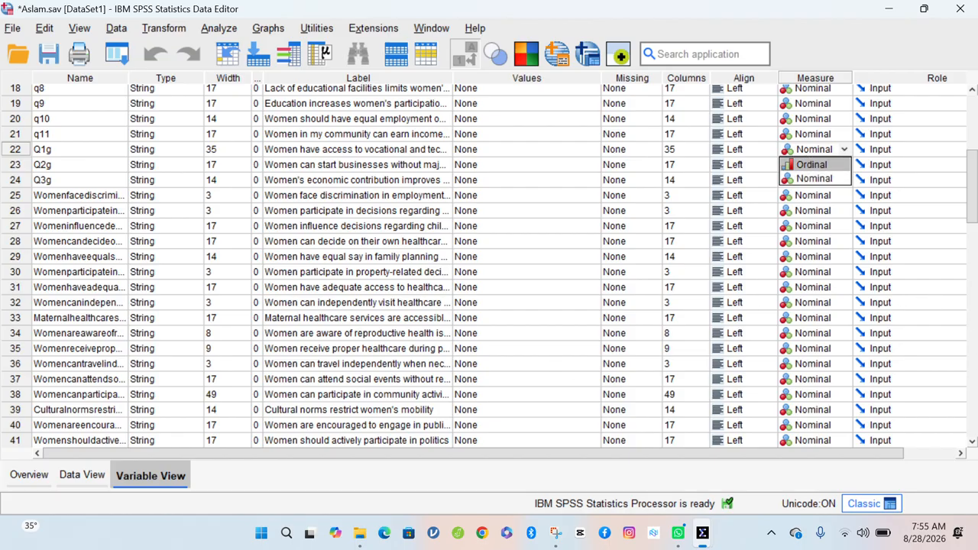
Set the measurement level of Q1gRecode in row 69 to Scale
scroll(973, 413, down, 15)
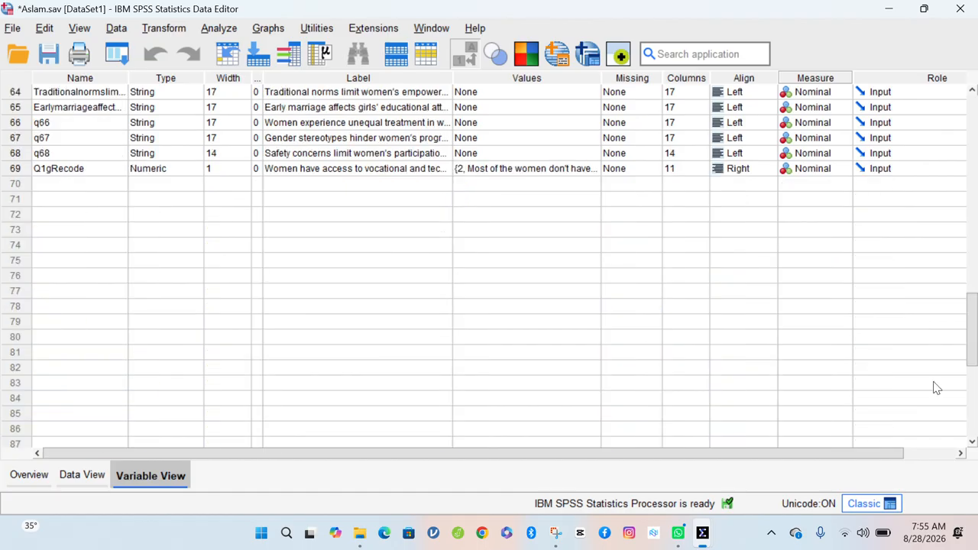
click(16, 168)
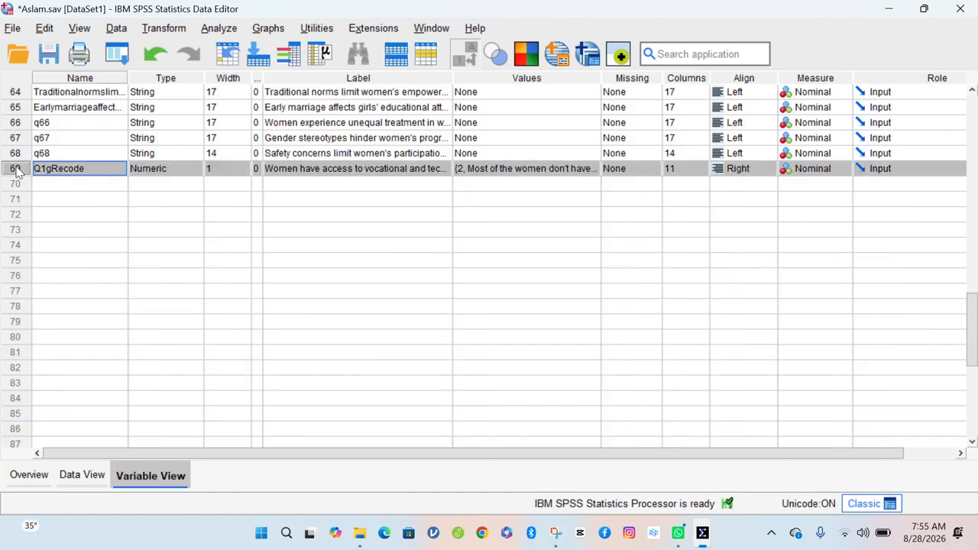
click(844, 169)
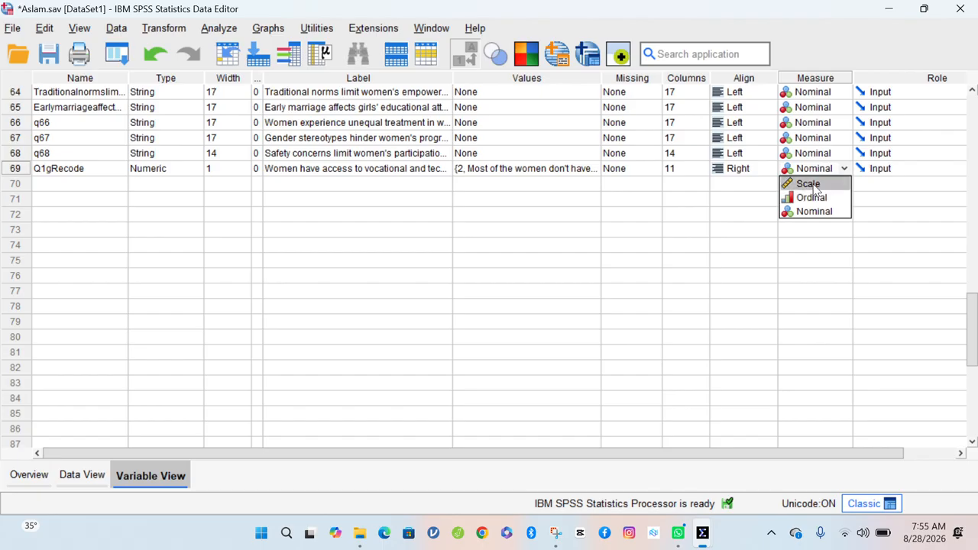
click(814, 185)
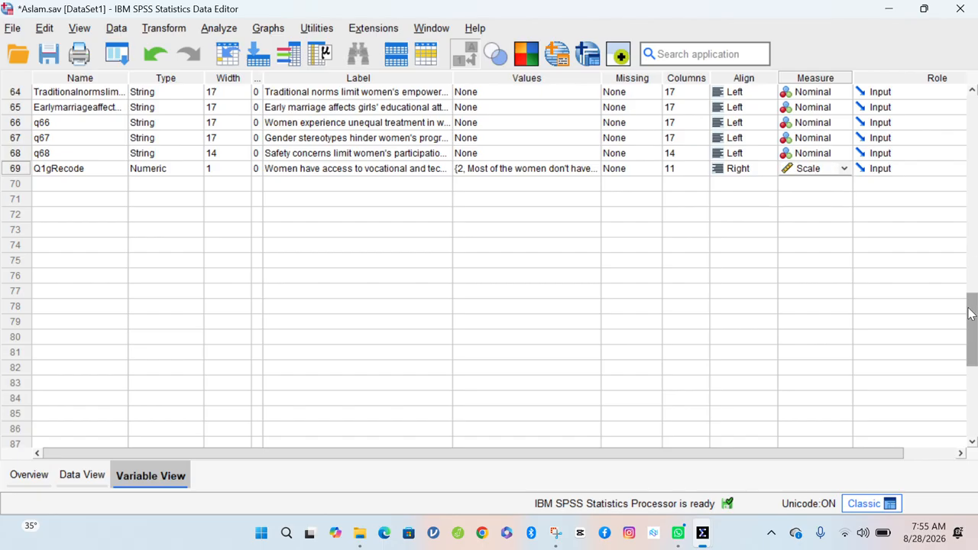
Set up another Automatic Recode, replacing Q1g with Q2g as the variable to recode
drag(968, 313, 972, 273)
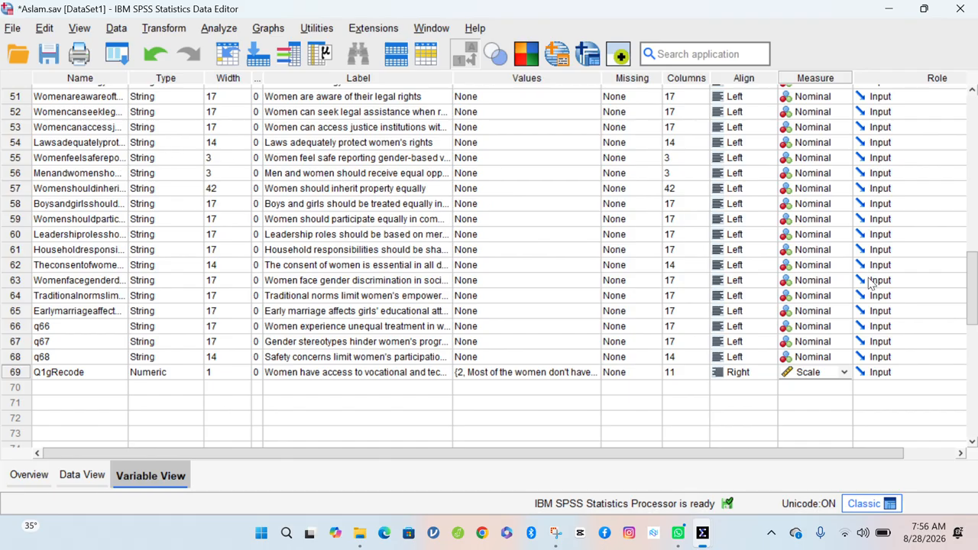
drag(968, 320, 972, 208)
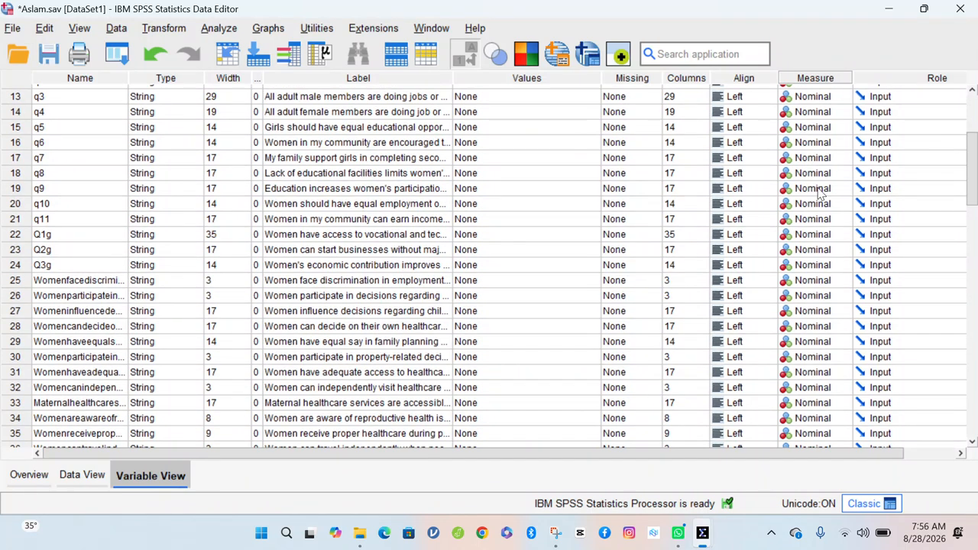
click(17, 250)
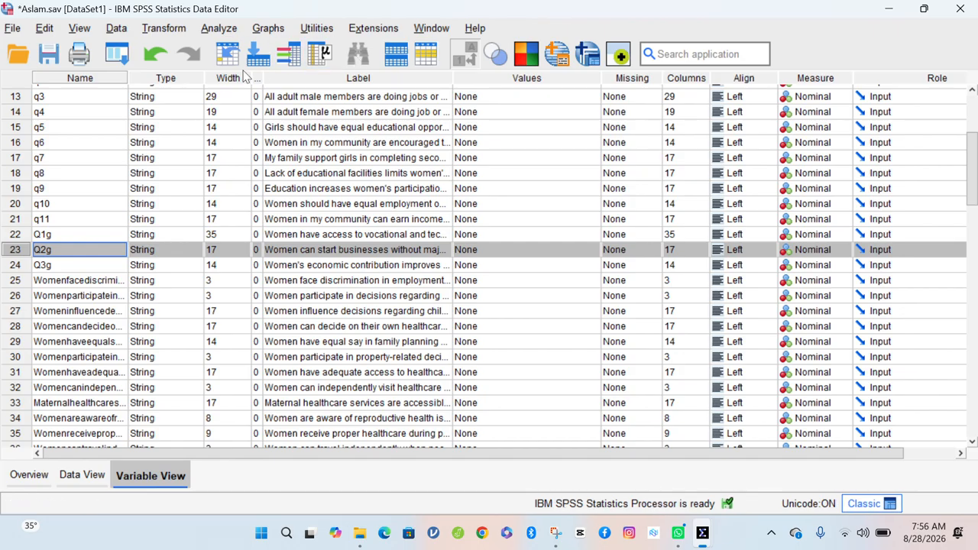
click(164, 28)
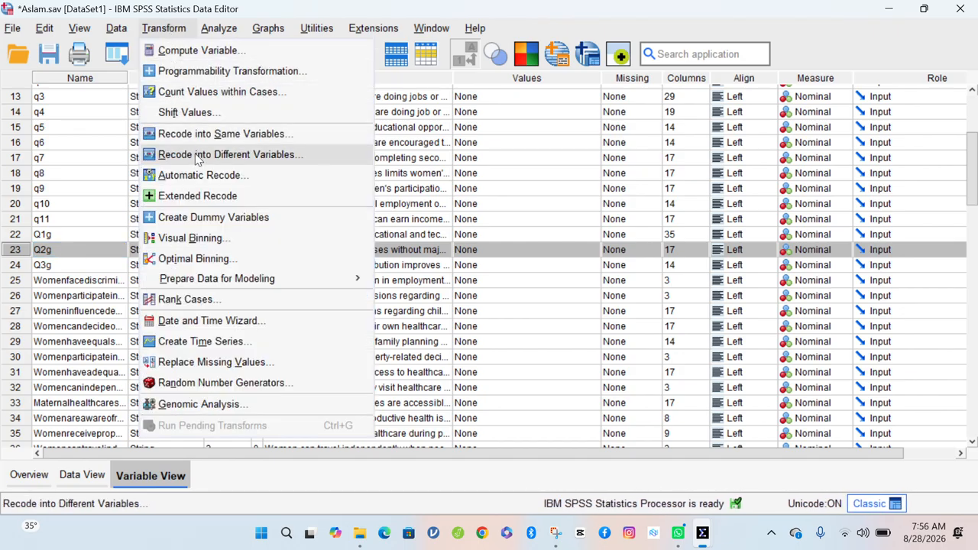
click(187, 176)
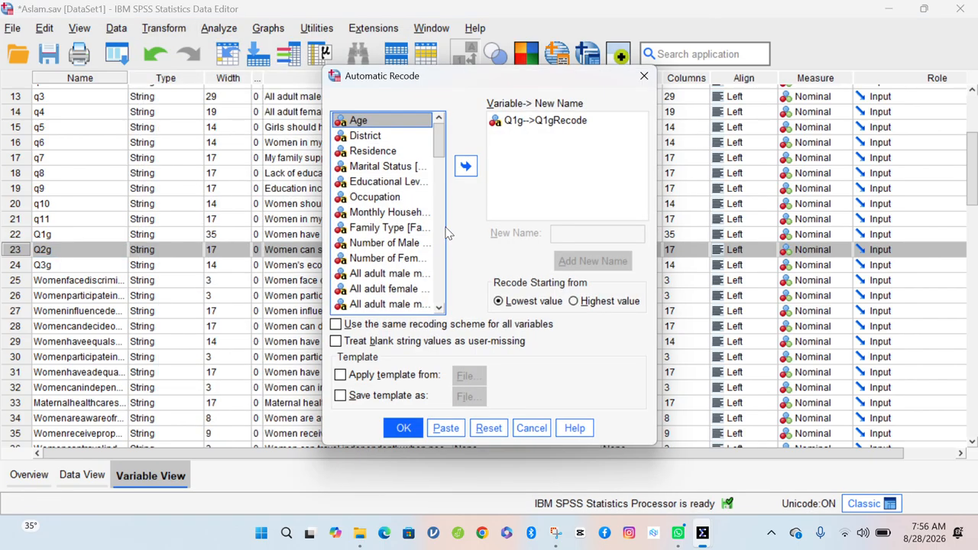
click(519, 122)
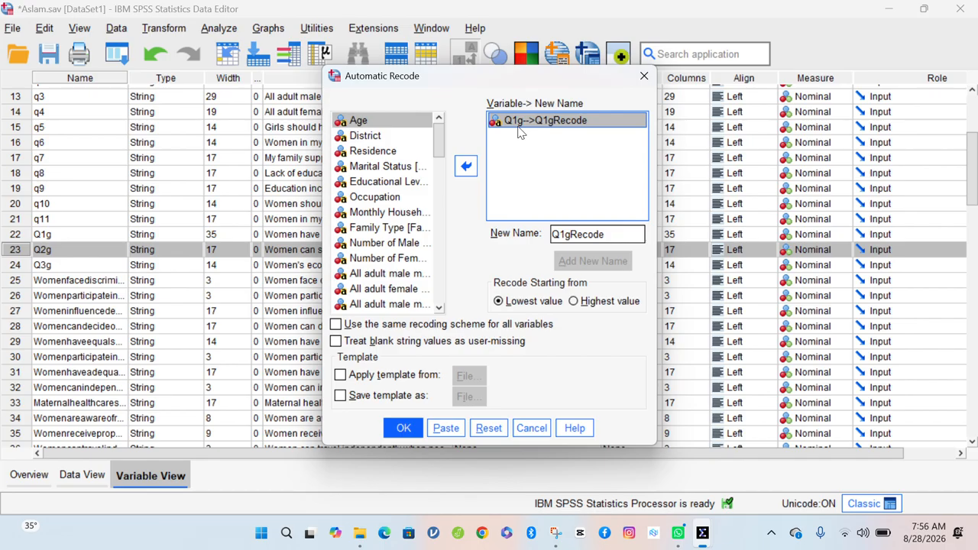
click(466, 166)
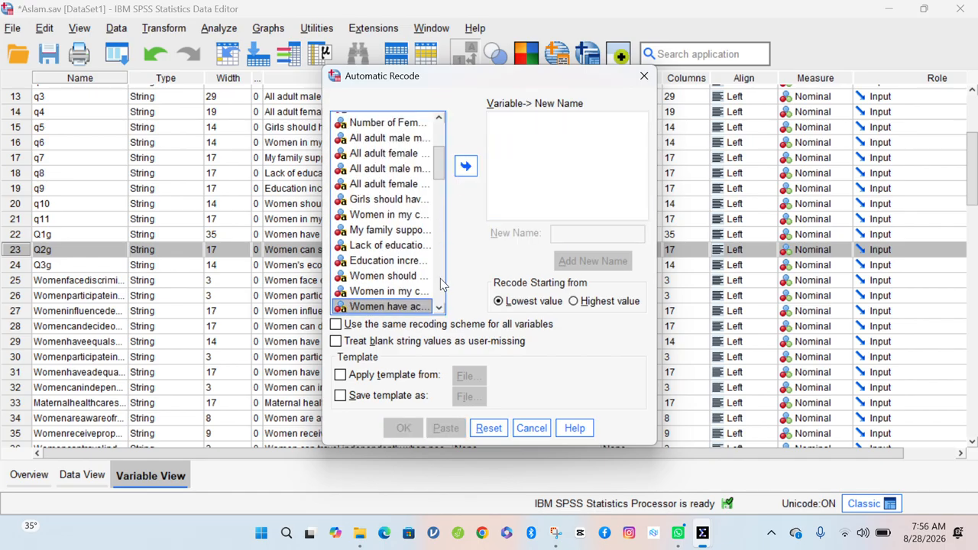
scroll(440, 278, down, 4)
click(389, 136)
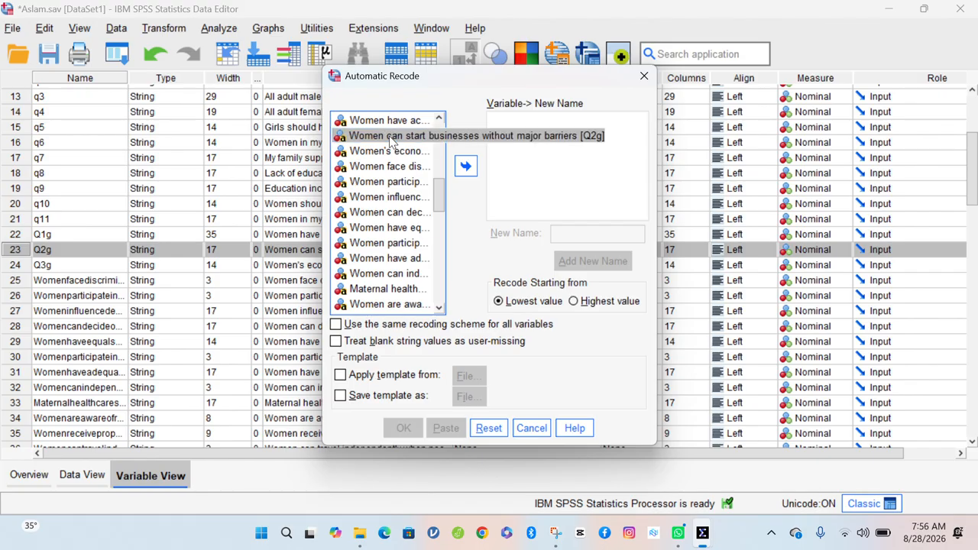
click(470, 168)
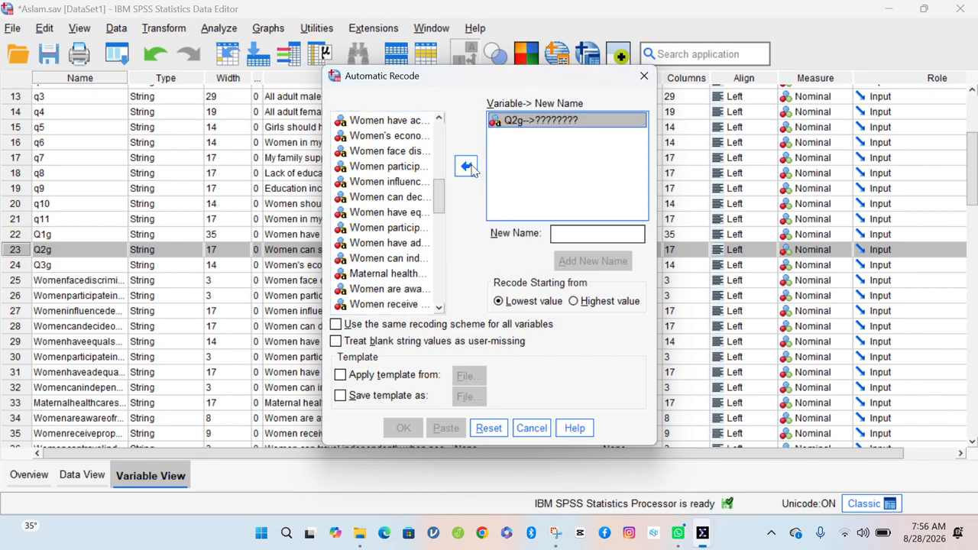
Assign the new name Q2gRecode to the recoded version of Q2g
click(583, 238)
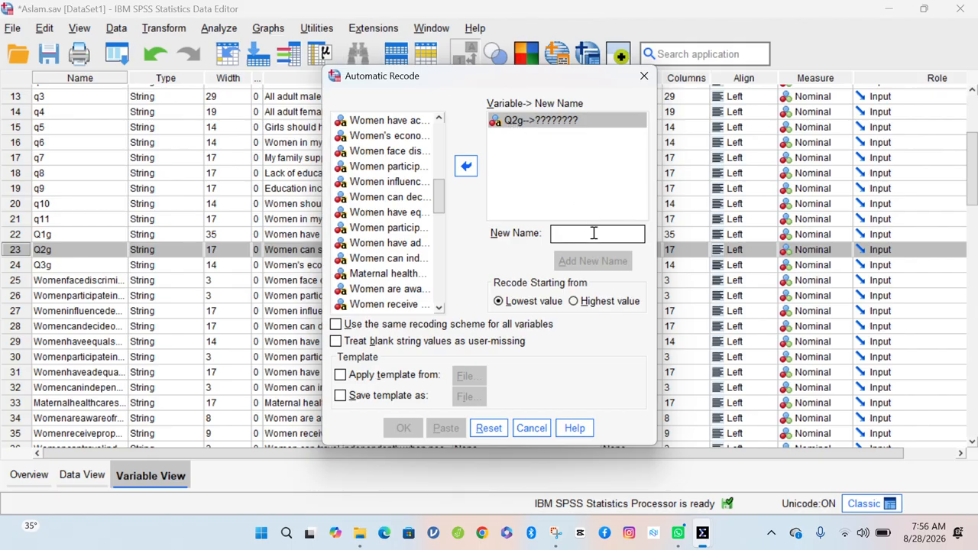
text(Q2g)
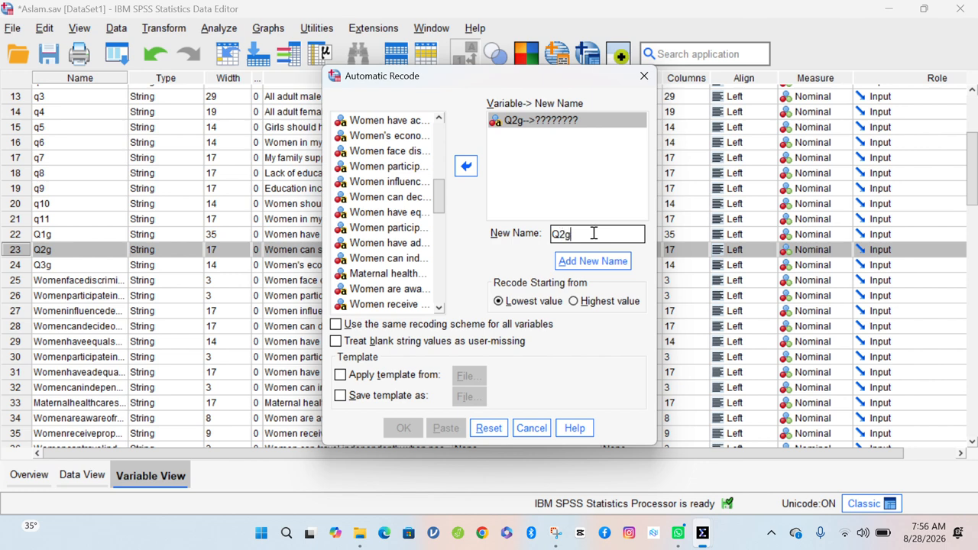
text(Recode)
click(606, 262)
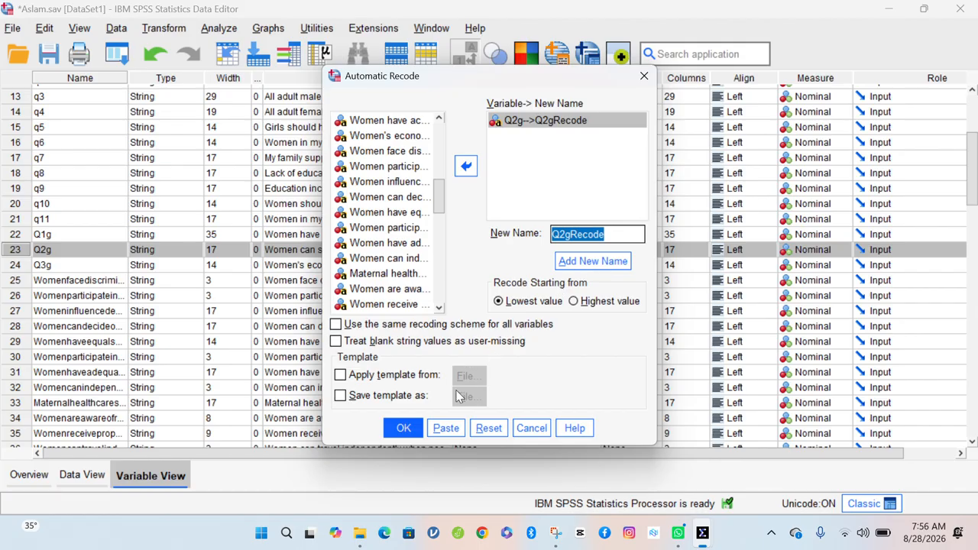
Run the Automatic Recode of Q2g into Q2gRecode and return to the Data Editor
click(403, 429)
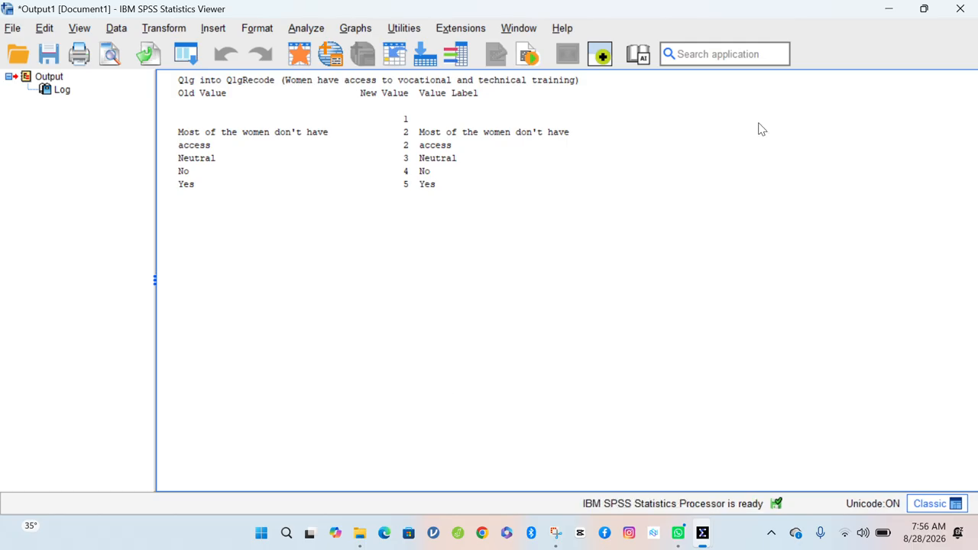
click(703, 534)
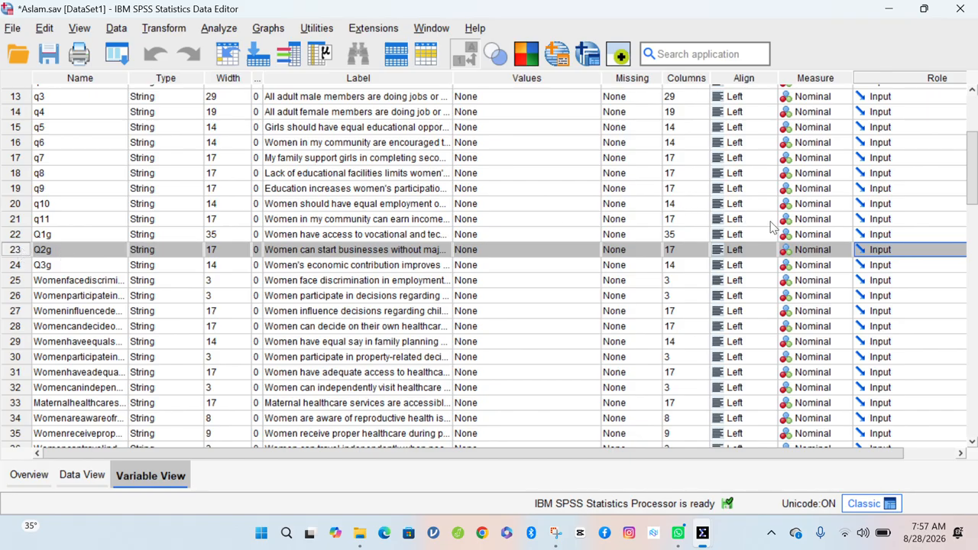
Check the measurement levels offered for the original string variable Q2g in row 23
click(845, 252)
click(845, 252)
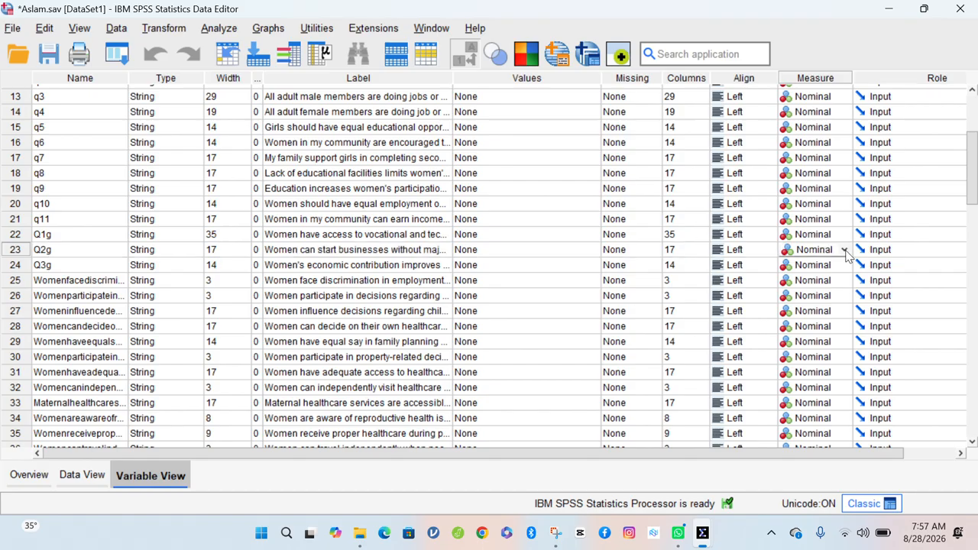
click(845, 252)
click(844, 254)
click(844, 255)
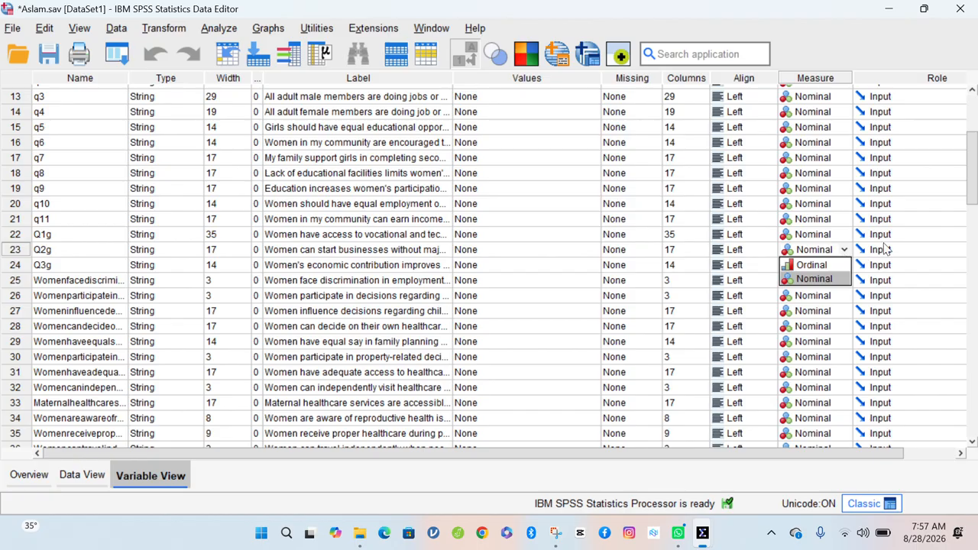
Set the measurement level of Q2gRecode in row 70 to Scale
click(974, 190)
drag(974, 195, 955, 315)
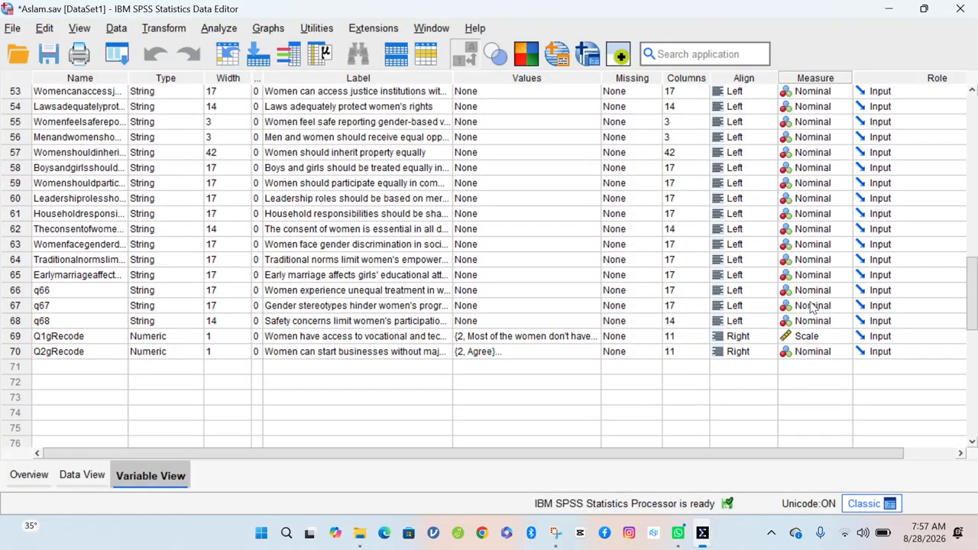
click(29, 351)
click(29, 352)
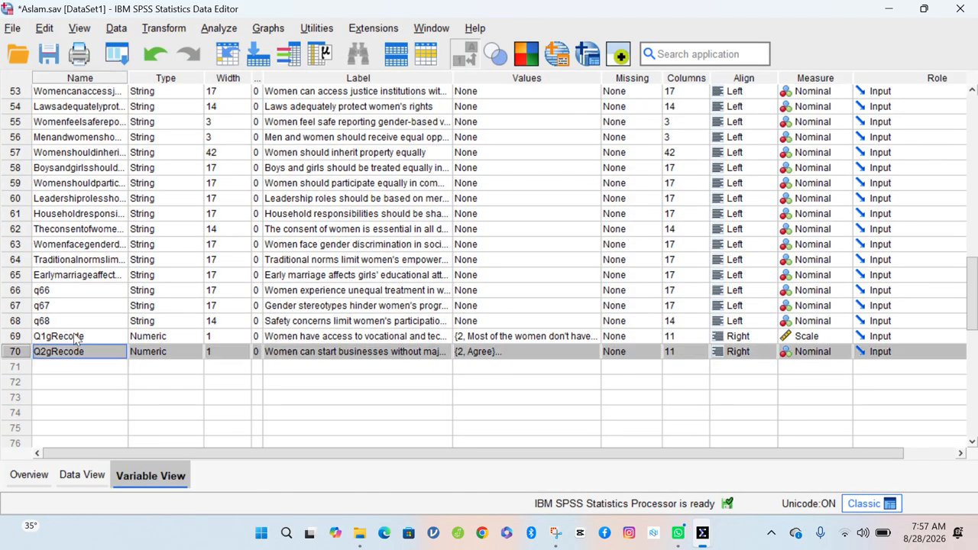
click(839, 354)
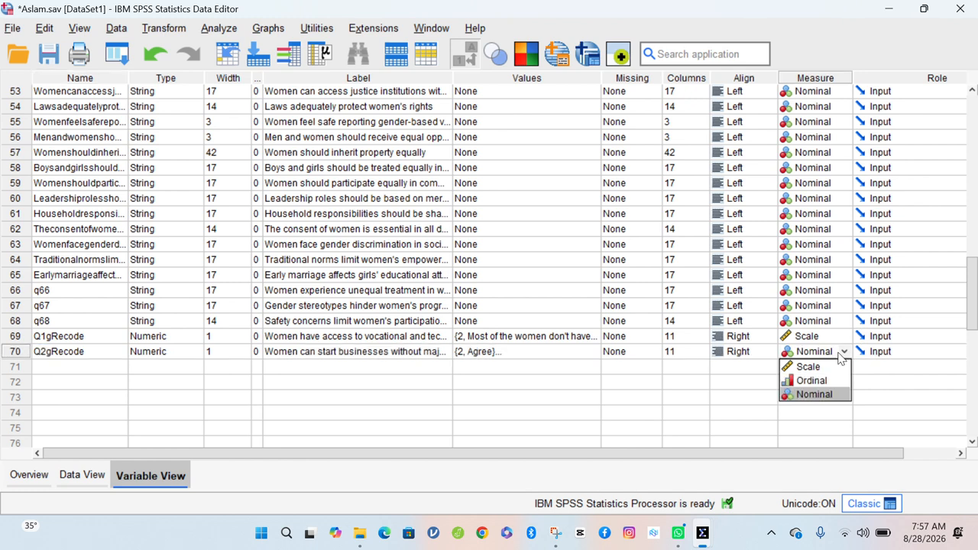
click(811, 368)
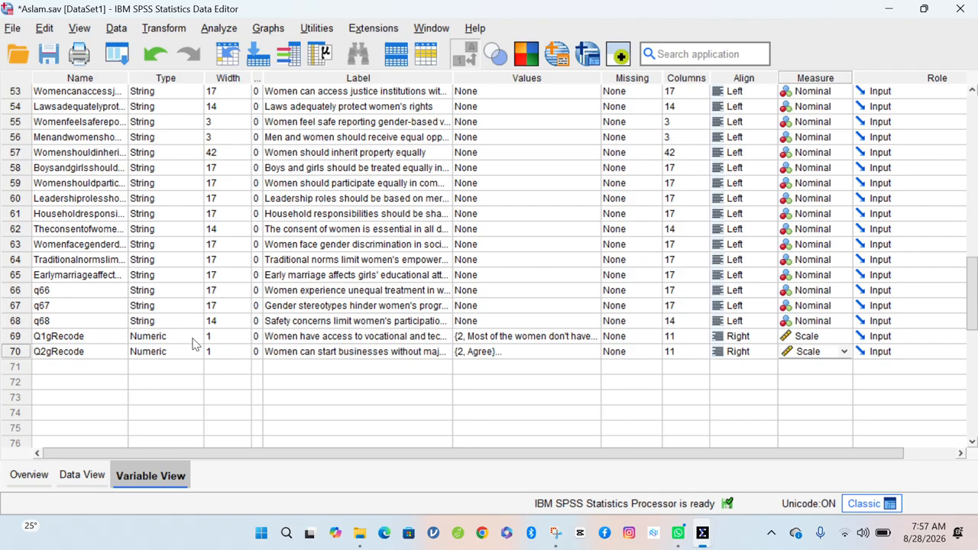
Review the measurement levels of Q1gRecode and Q2gRecode, the levels offered for Q1gRecode, and its variable type
click(825, 341)
click(824, 342)
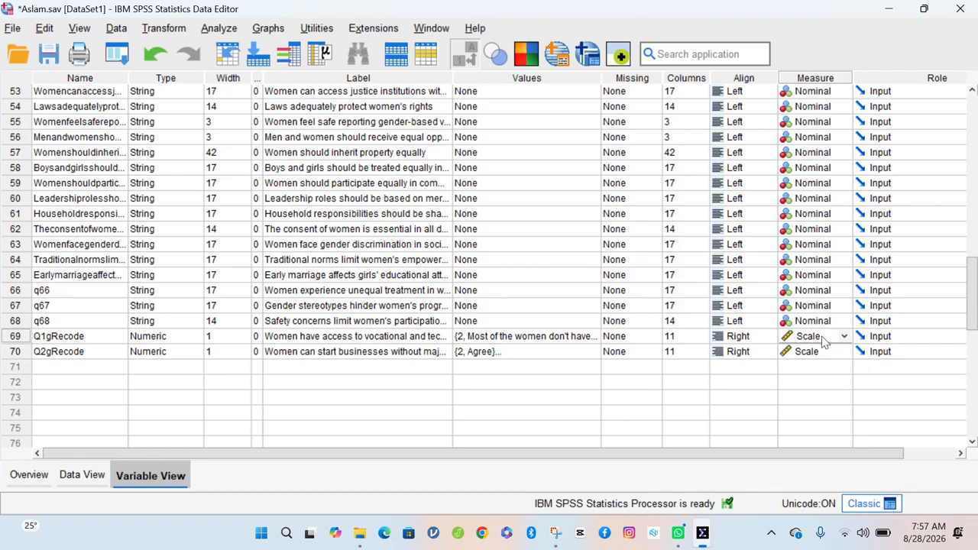
click(823, 343)
click(824, 352)
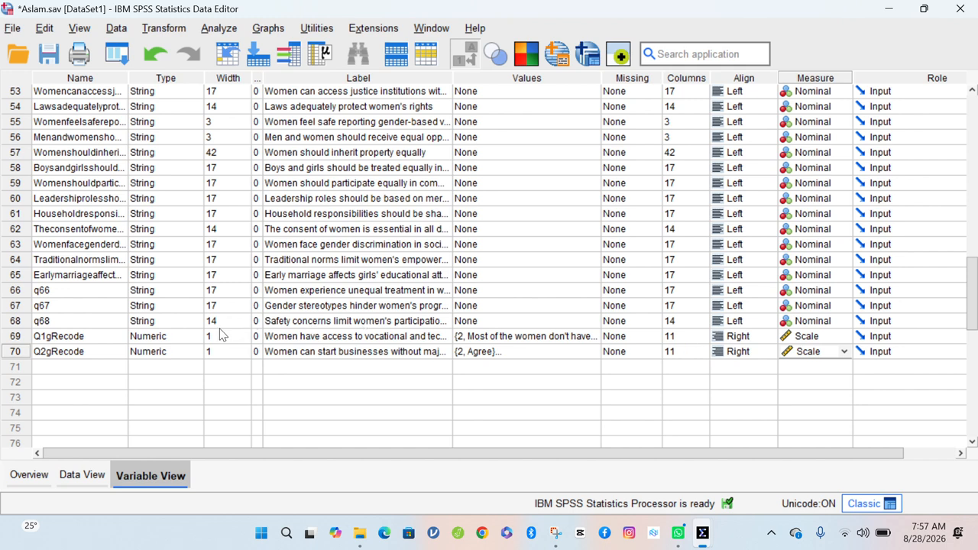
click(169, 30)
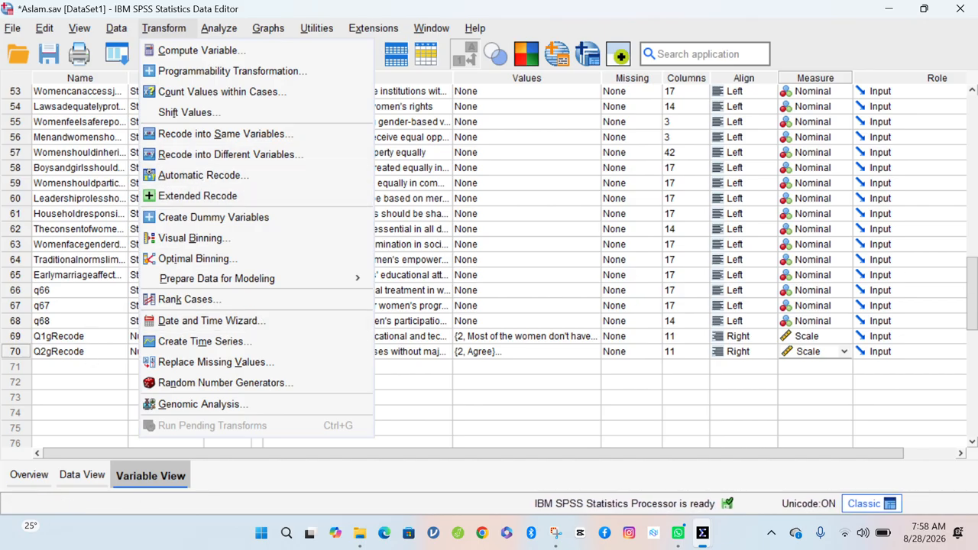
click(799, 338)
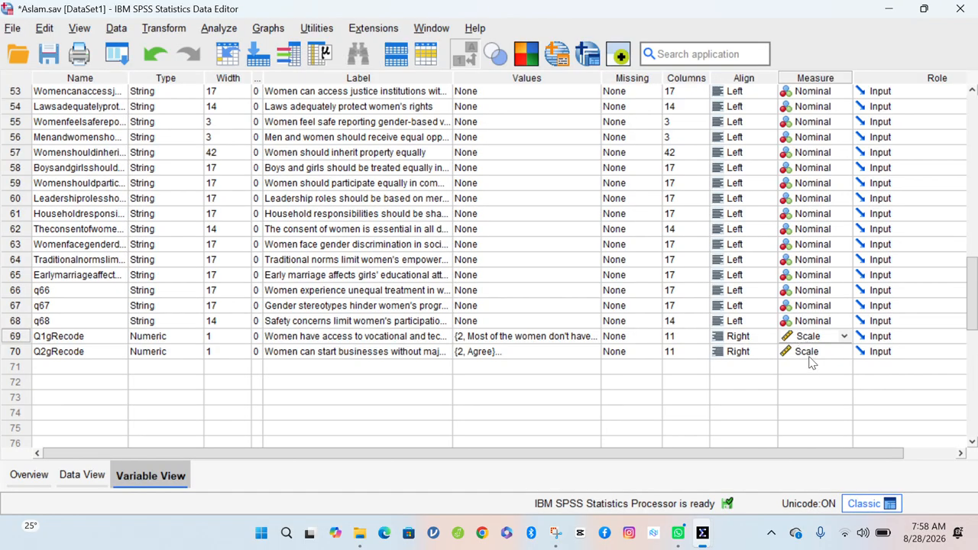
click(812, 341)
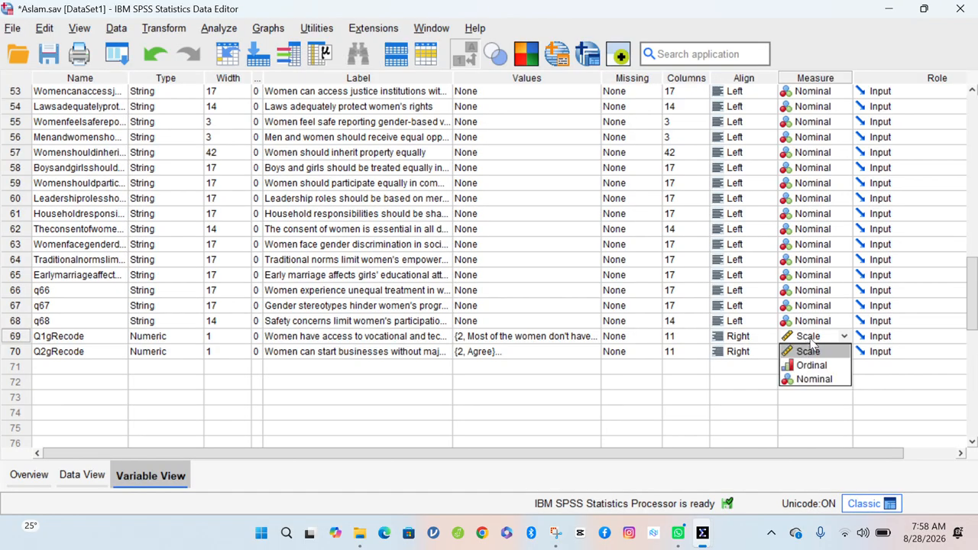
click(812, 341)
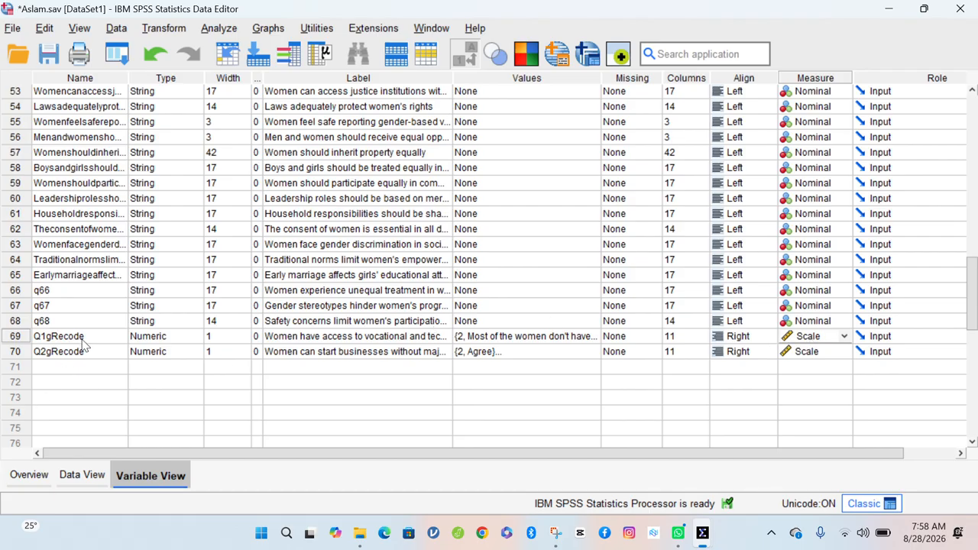
click(162, 338)
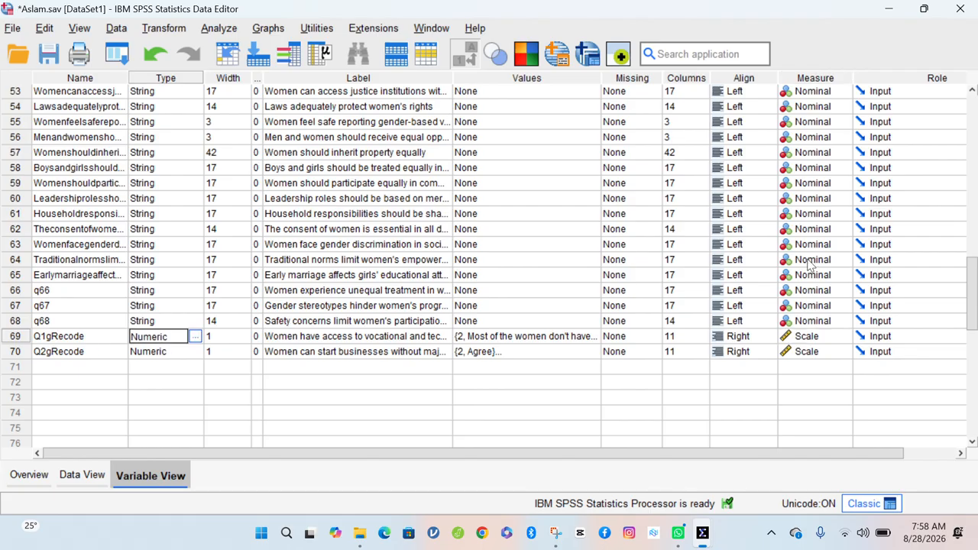
Look through the whole Measure column, and examine the measurement options and variable type of Q2gRecode in row 70
click(841, 78)
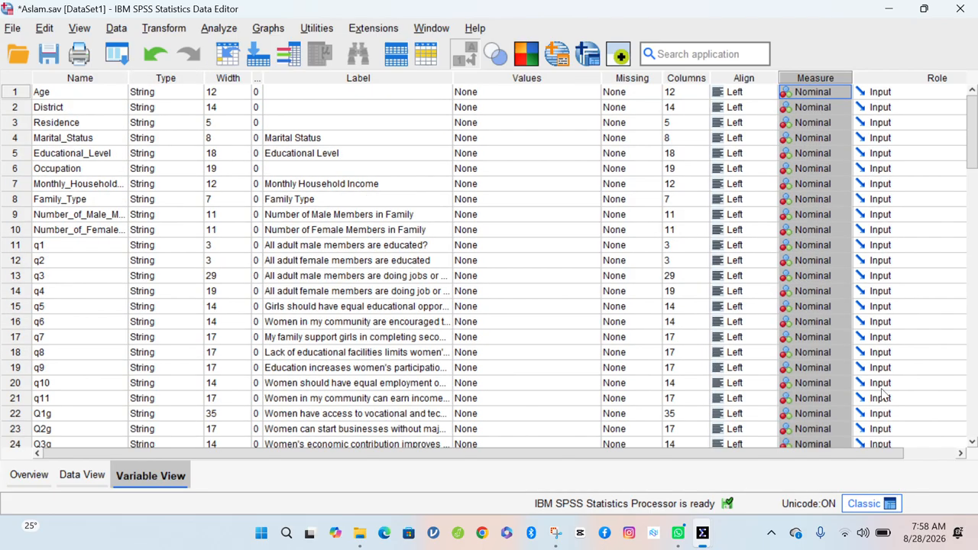
click(972, 434)
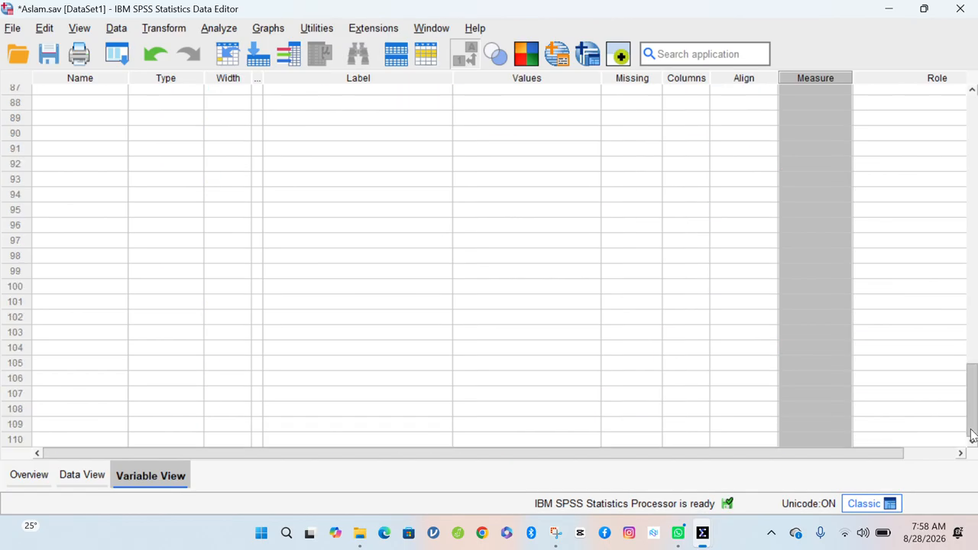
click(975, 322)
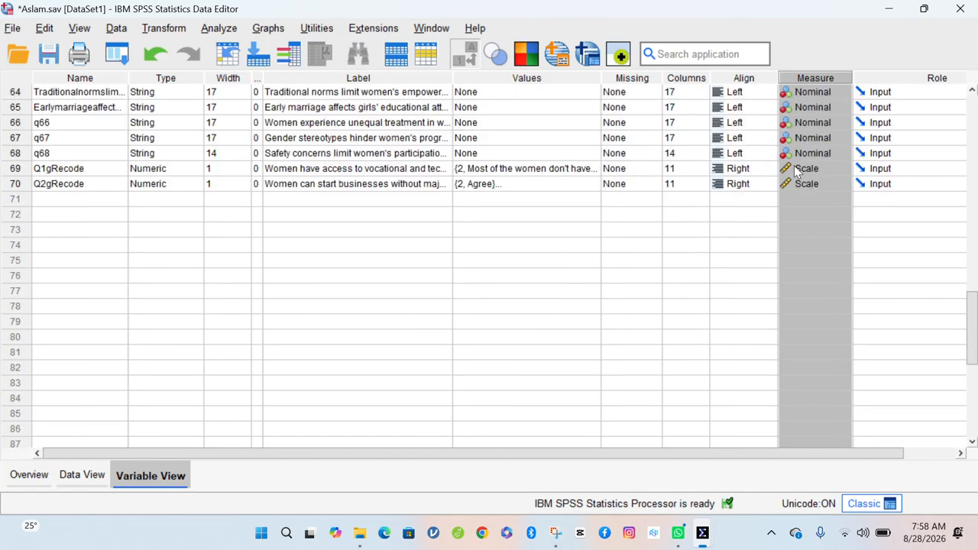
click(808, 183)
click(808, 186)
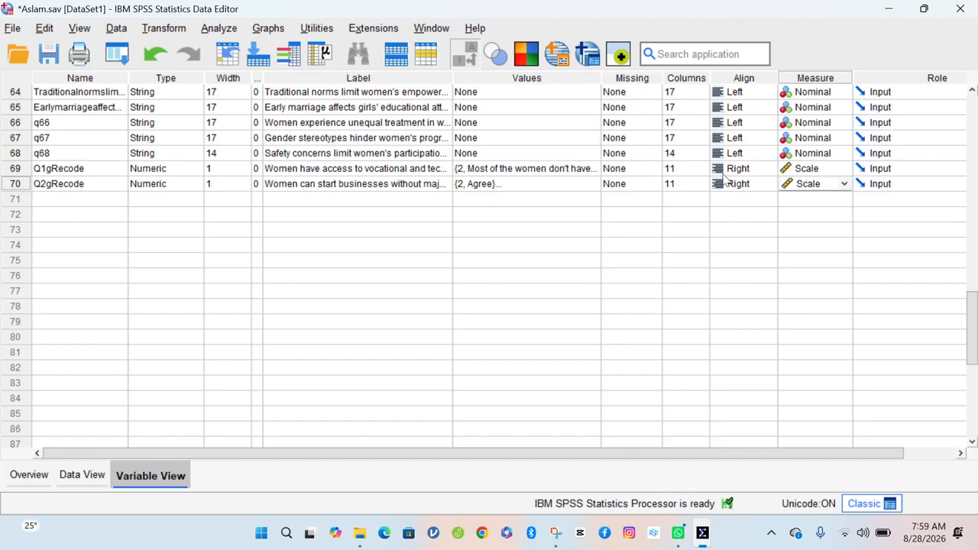
click(31, 185)
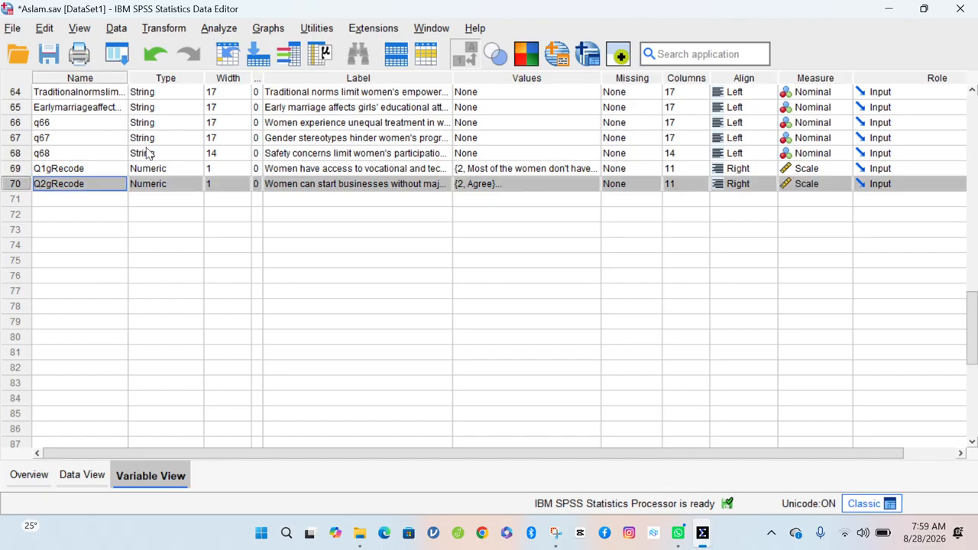
click(801, 185)
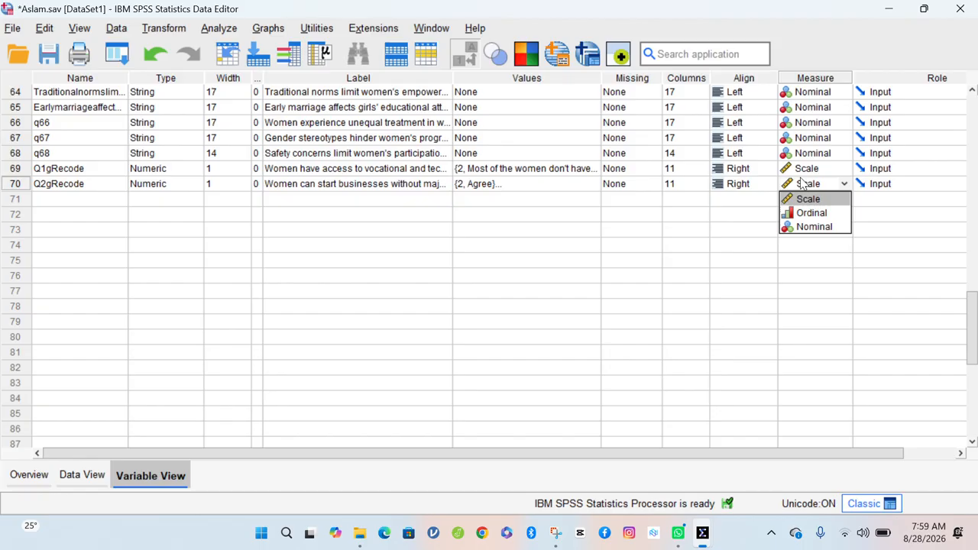
click(151, 184)
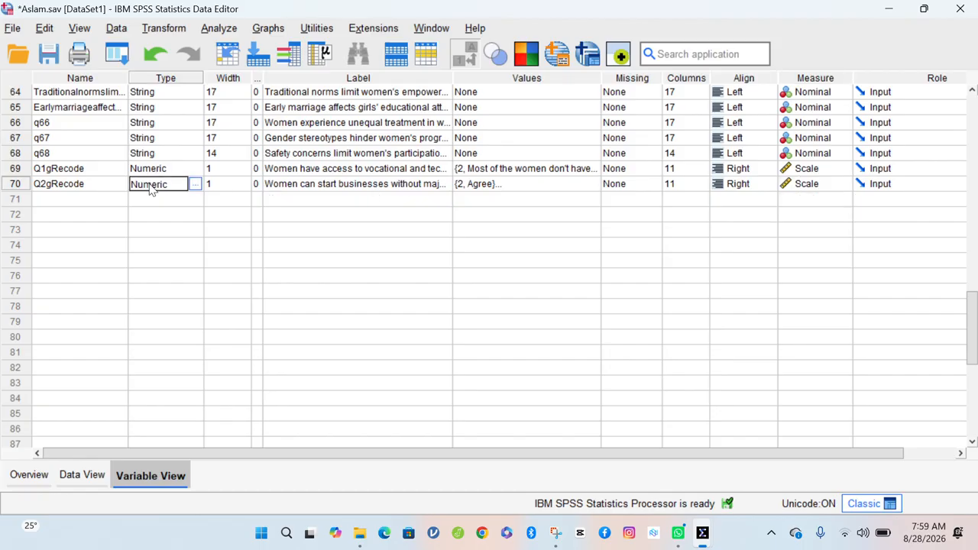